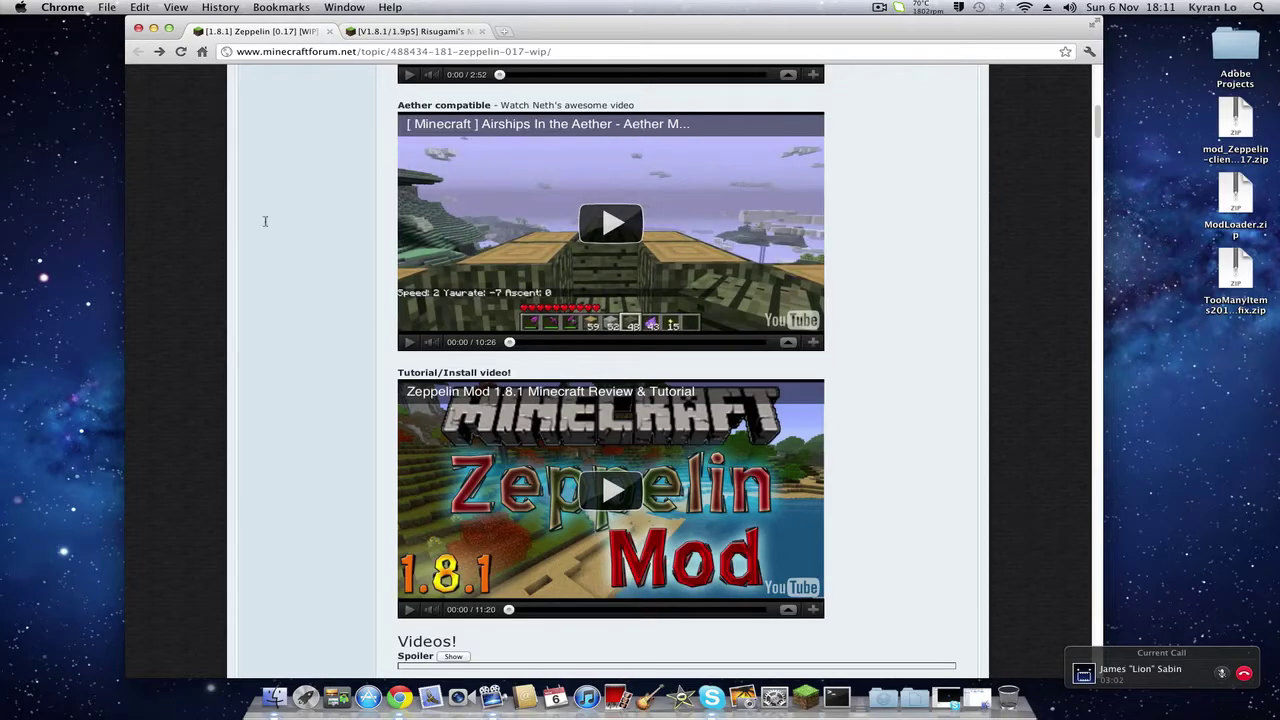
Move the call notification aside and scroll through the Zeppelin post from its heading.
scroll(610, 222, "up", 15)
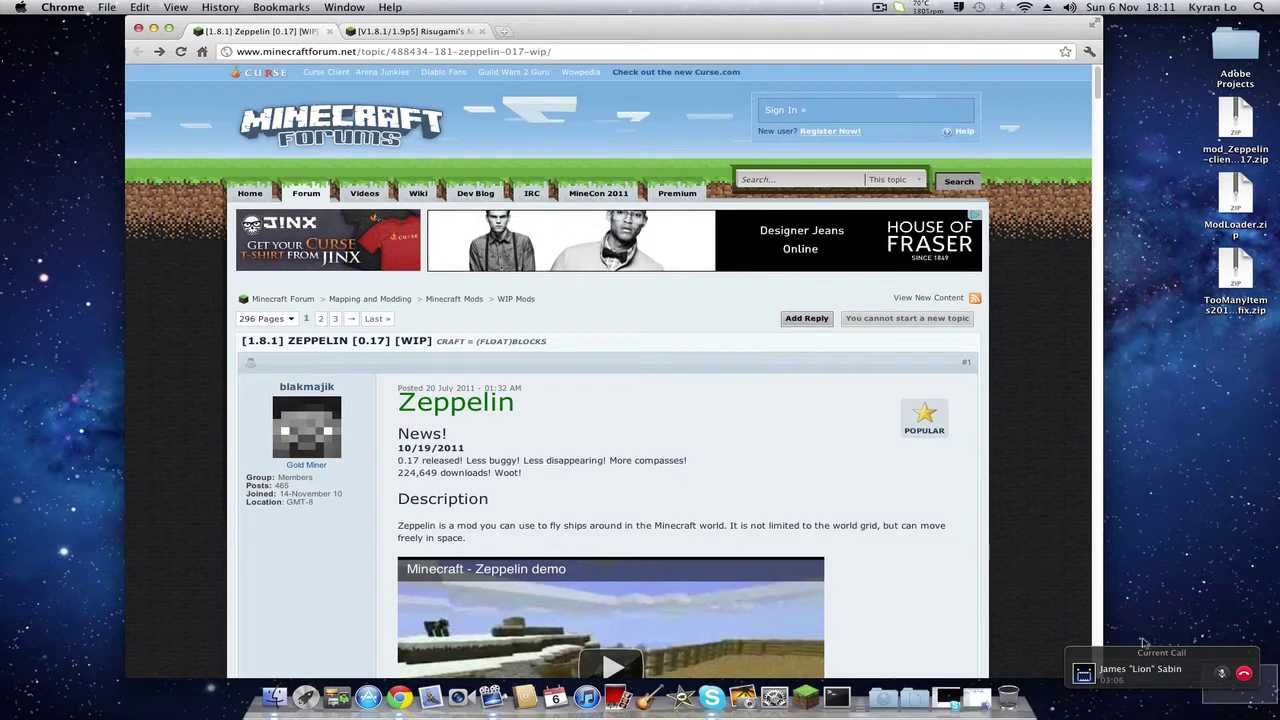
left_click_drag(1175, 652, 1183, 677)
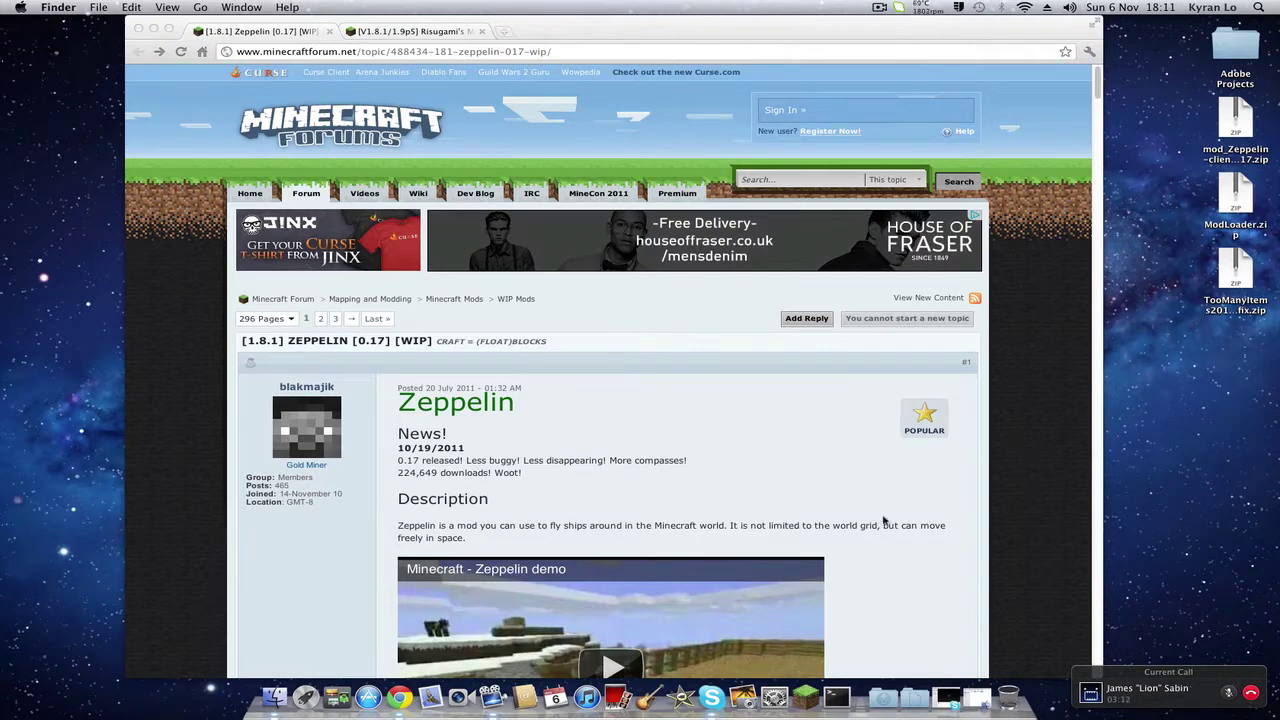
left_click(767, 460)
left_click_drag(543, 394, 423, 402)
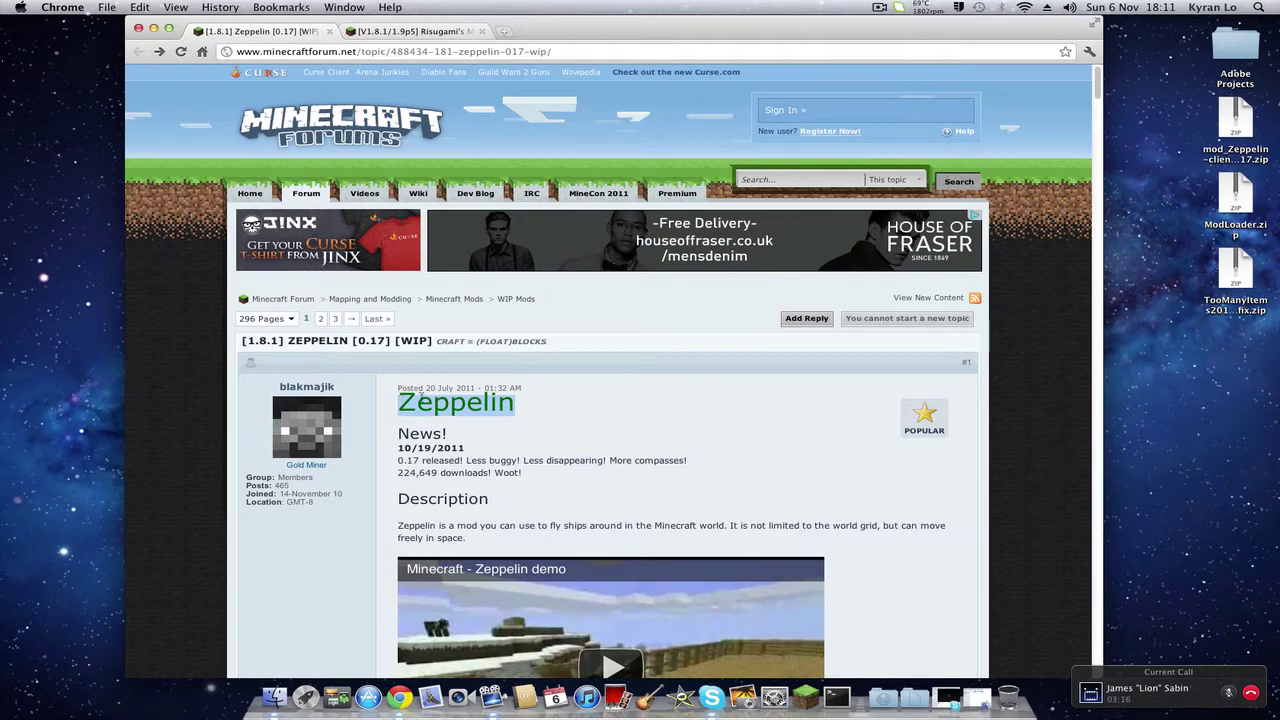
left_click(604, 429)
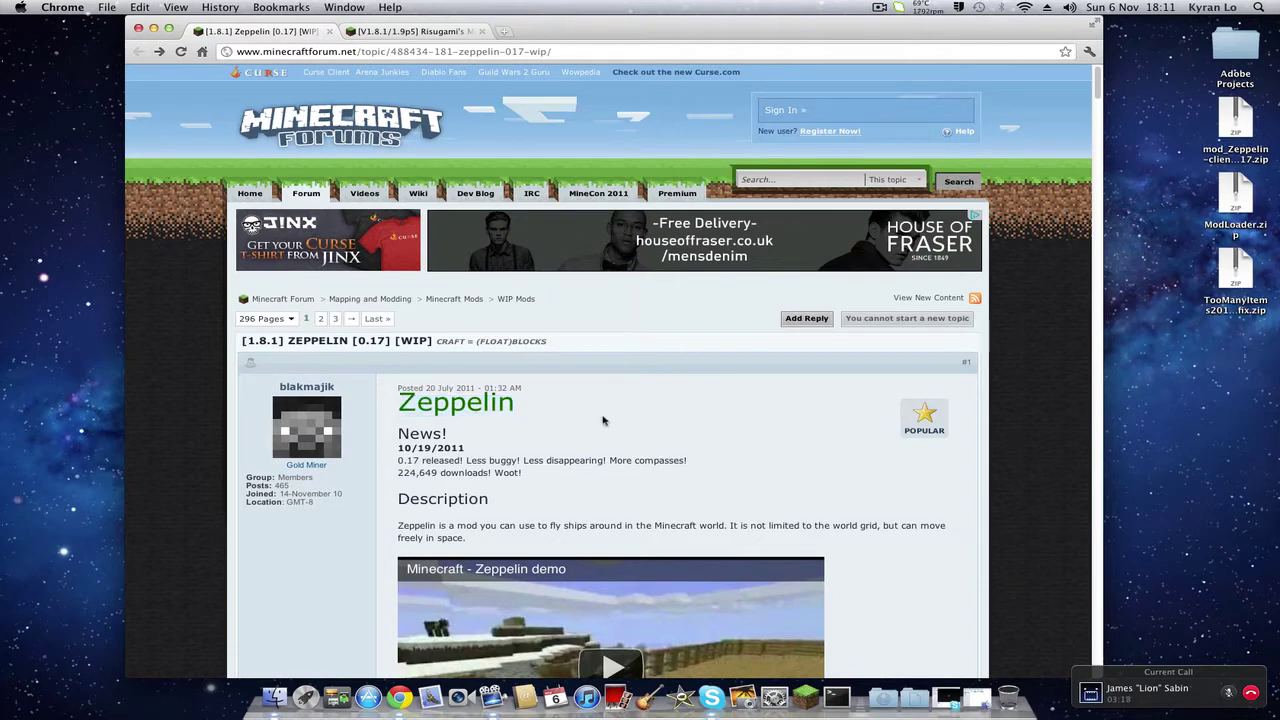
scroll(603, 420, "down", 5)
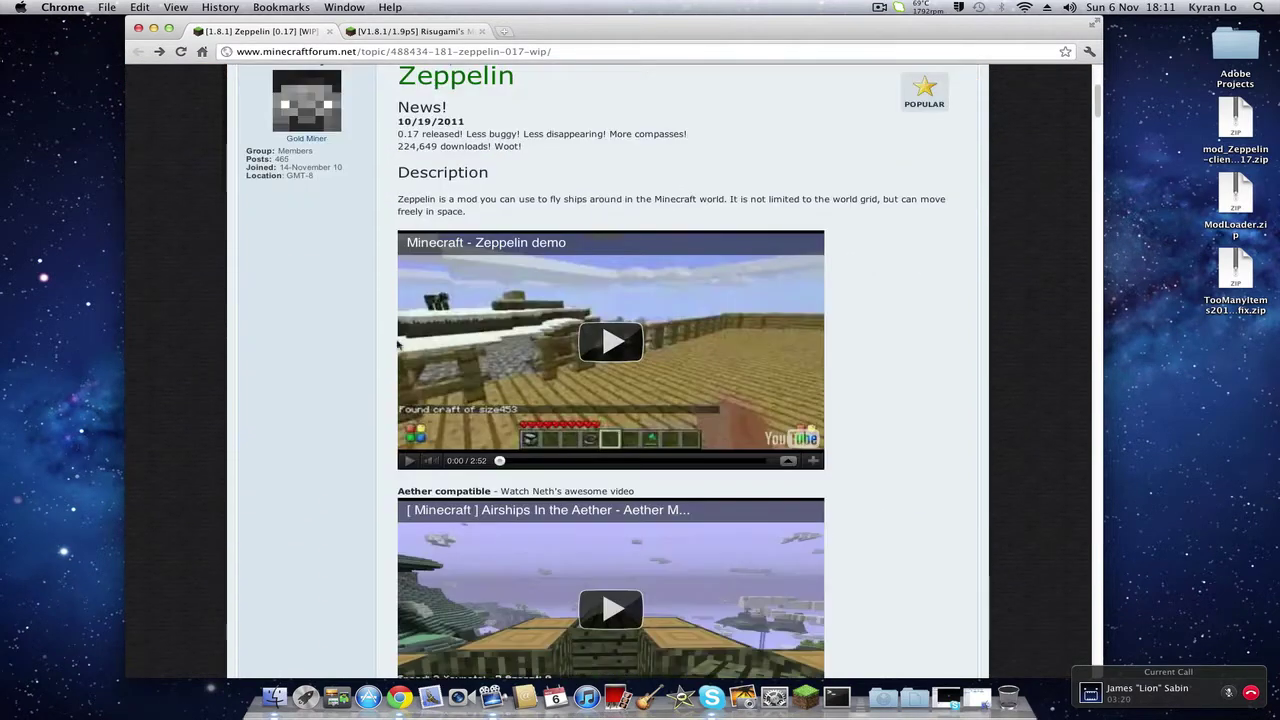
scroll(1075, 384, "down", 7)
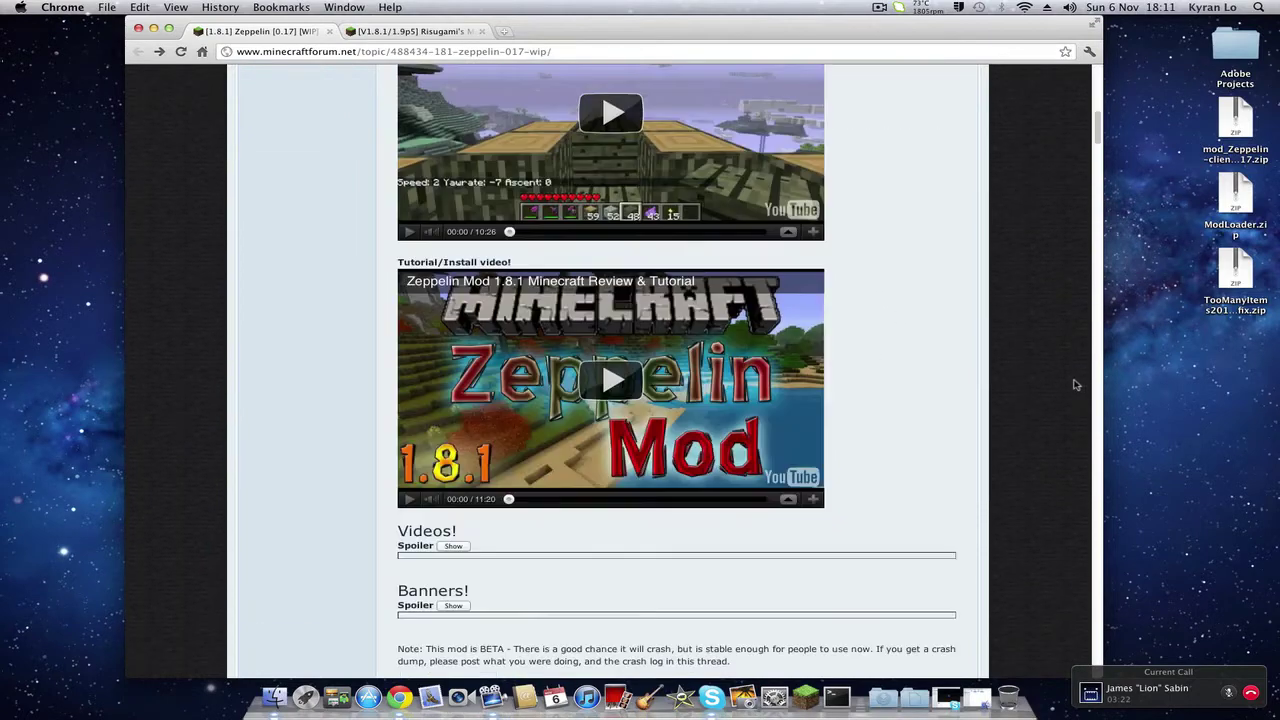
scroll(1075, 384, "down", 5)
scroll(1068, 381, "down", 2)
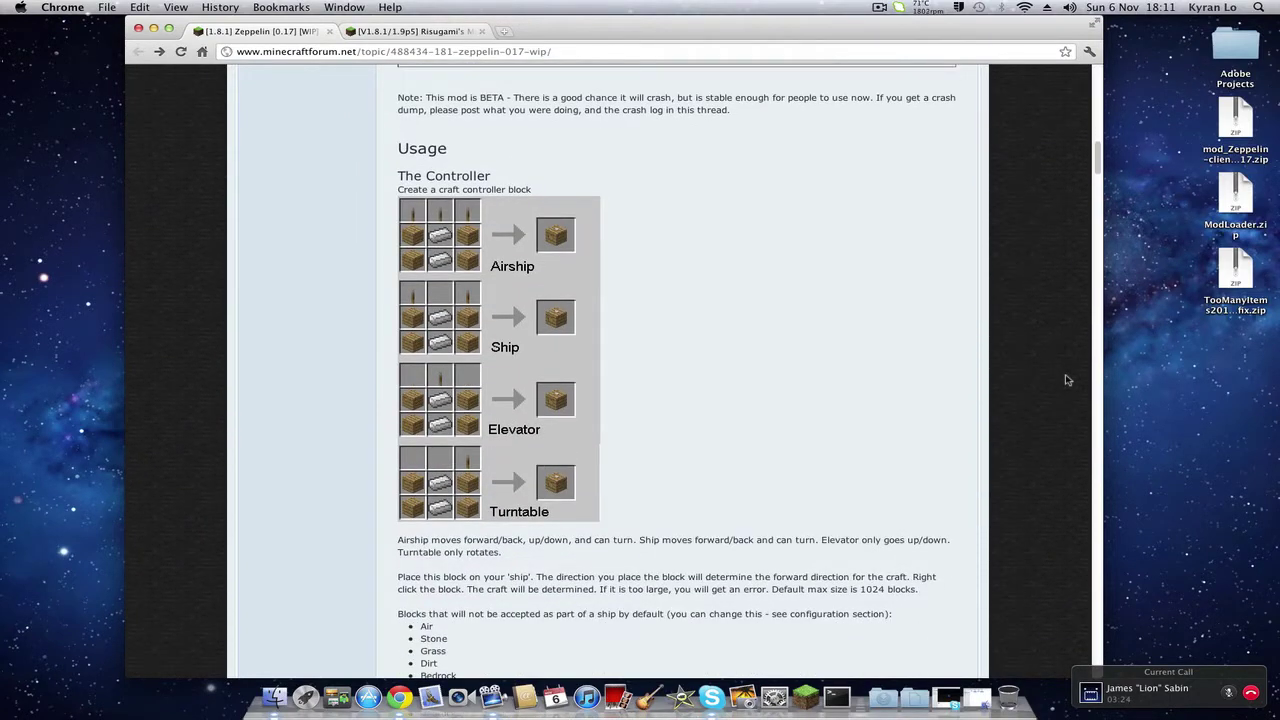
scroll(1068, 380, "down", 3)
scroll(984, 398, "up", 20)
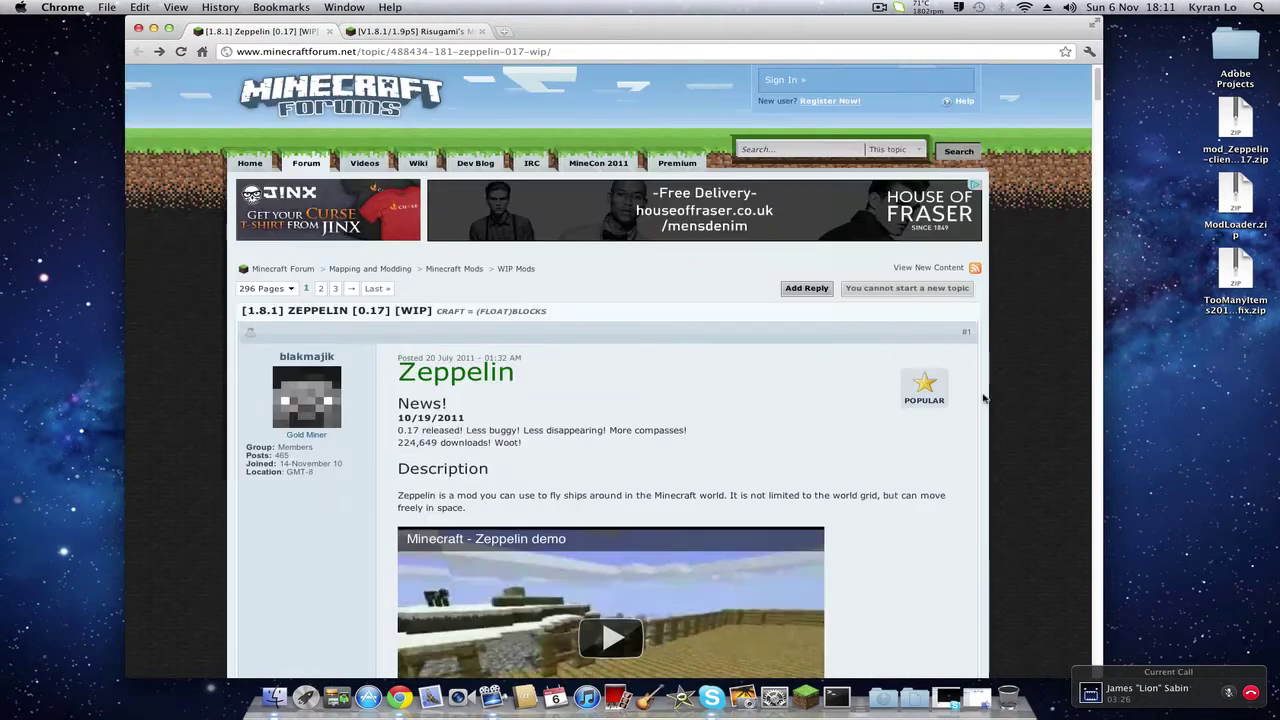
Scroll to the Download section and highlight the mod_Zeppelin-client-1.8.1.0.17.zip version 0.17 link.
left_click(435, 51)
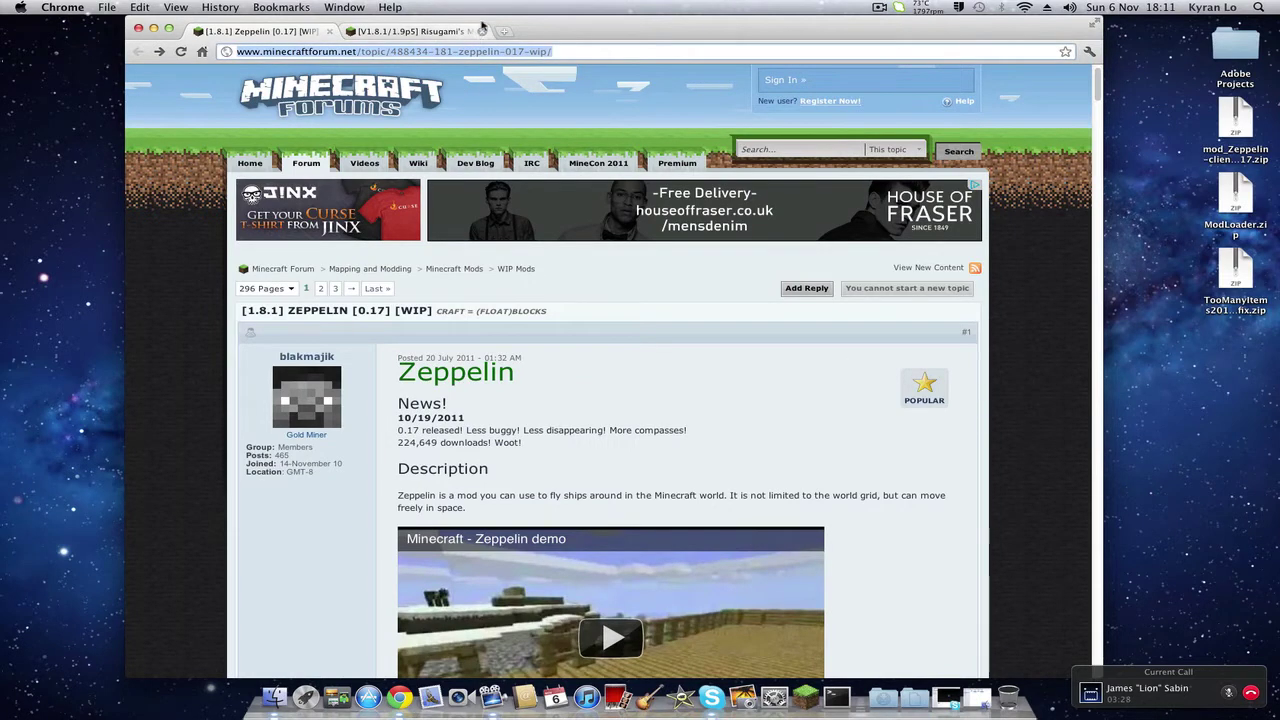
scroll(582, 272, "down", 3)
left_click(276, 374)
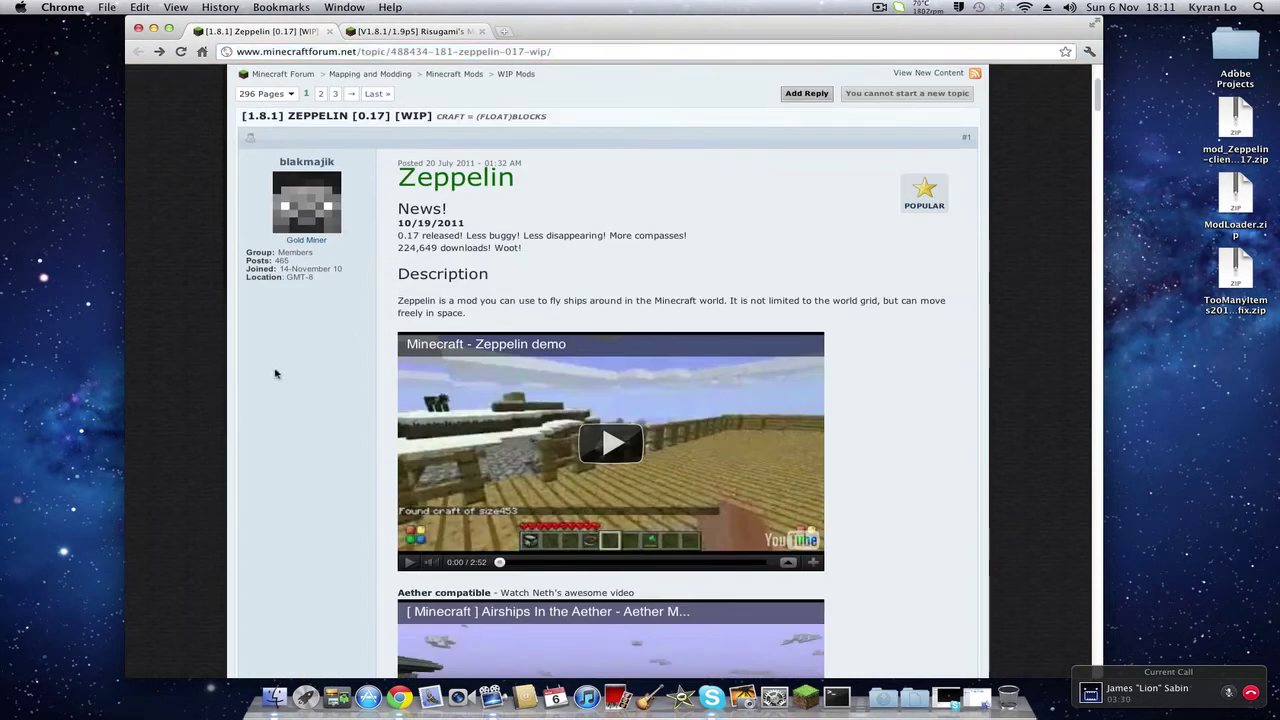
scroll(733, 247, "up", 3)
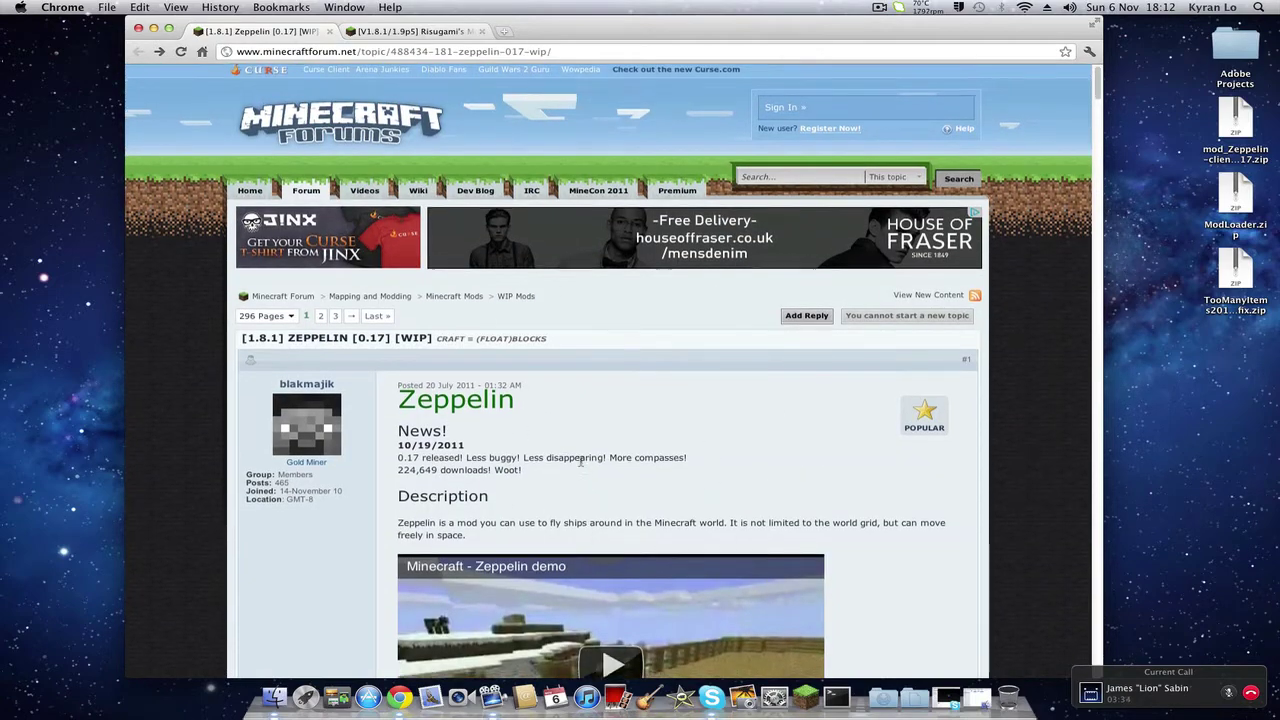
scroll(470, 490, "down", 2)
scroll(357, 400, "down", 15)
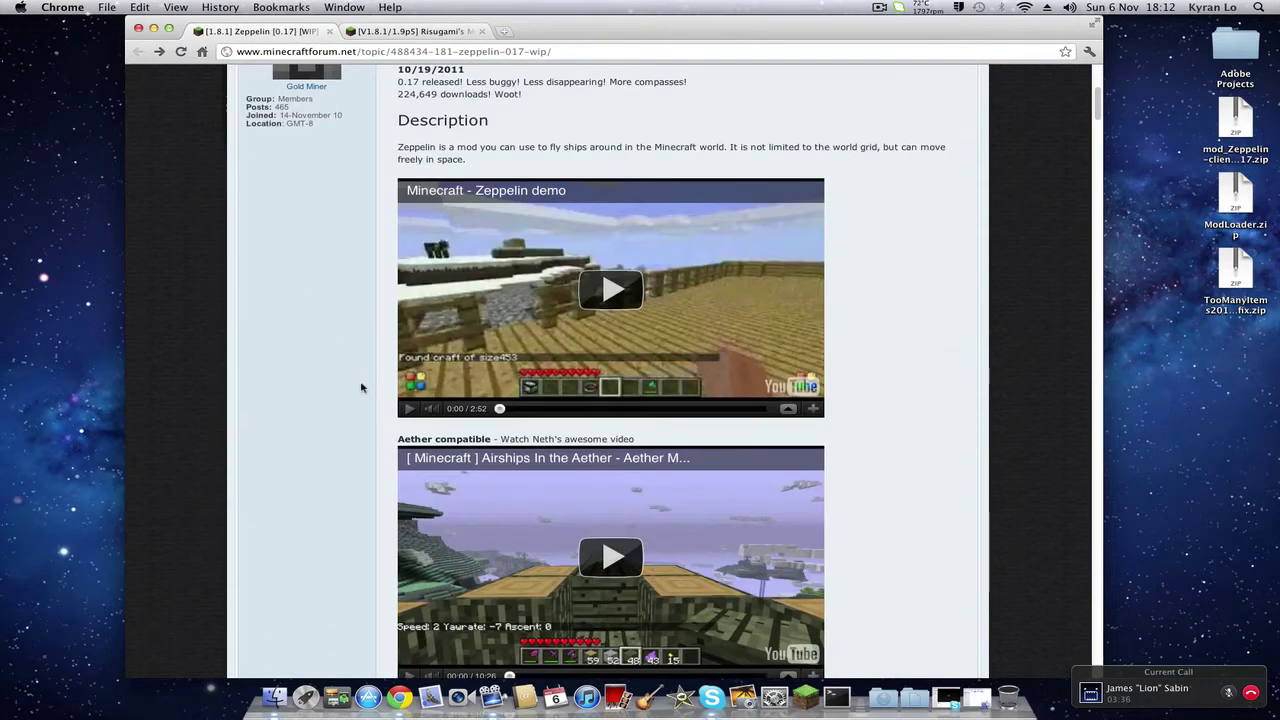
scroll(349, 294, "down", 20)
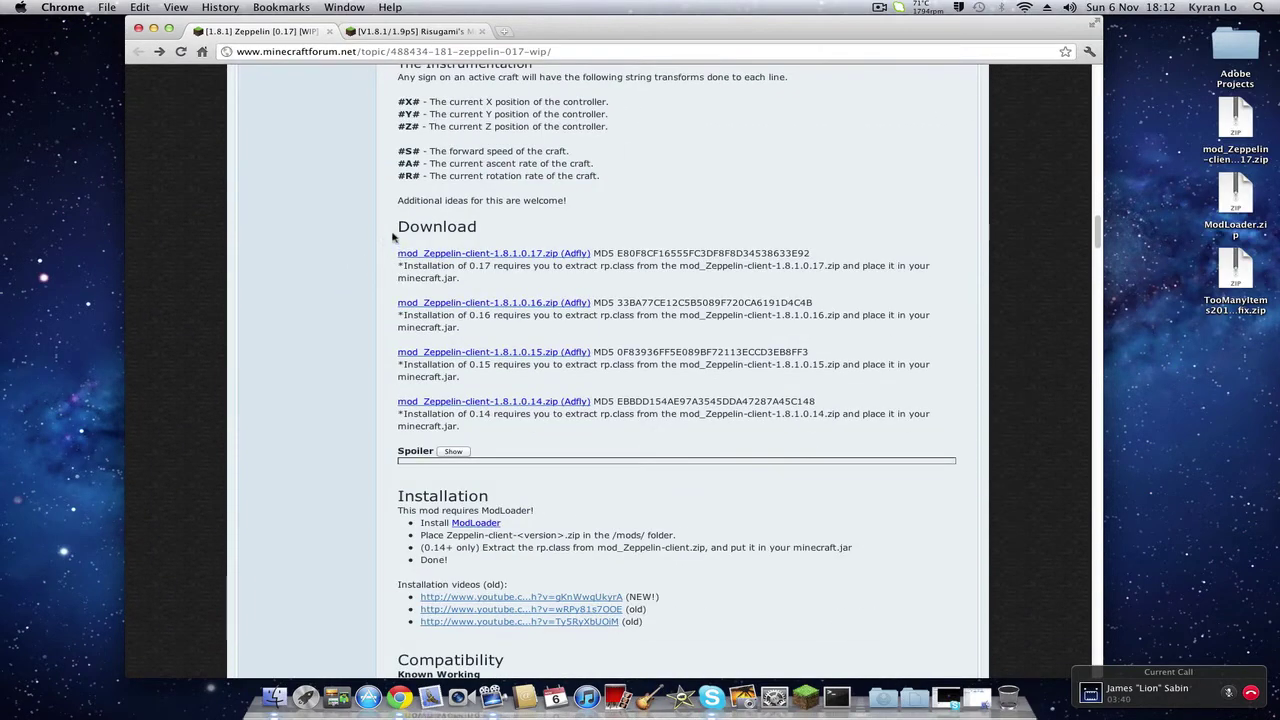
left_click_drag(393, 237, 478, 232)
left_click_drag(396, 254, 607, 248)
Check the downloaded Zeppelin zip on the desktop, then follow the post's ModLoader link.
left_click(1240, 126)
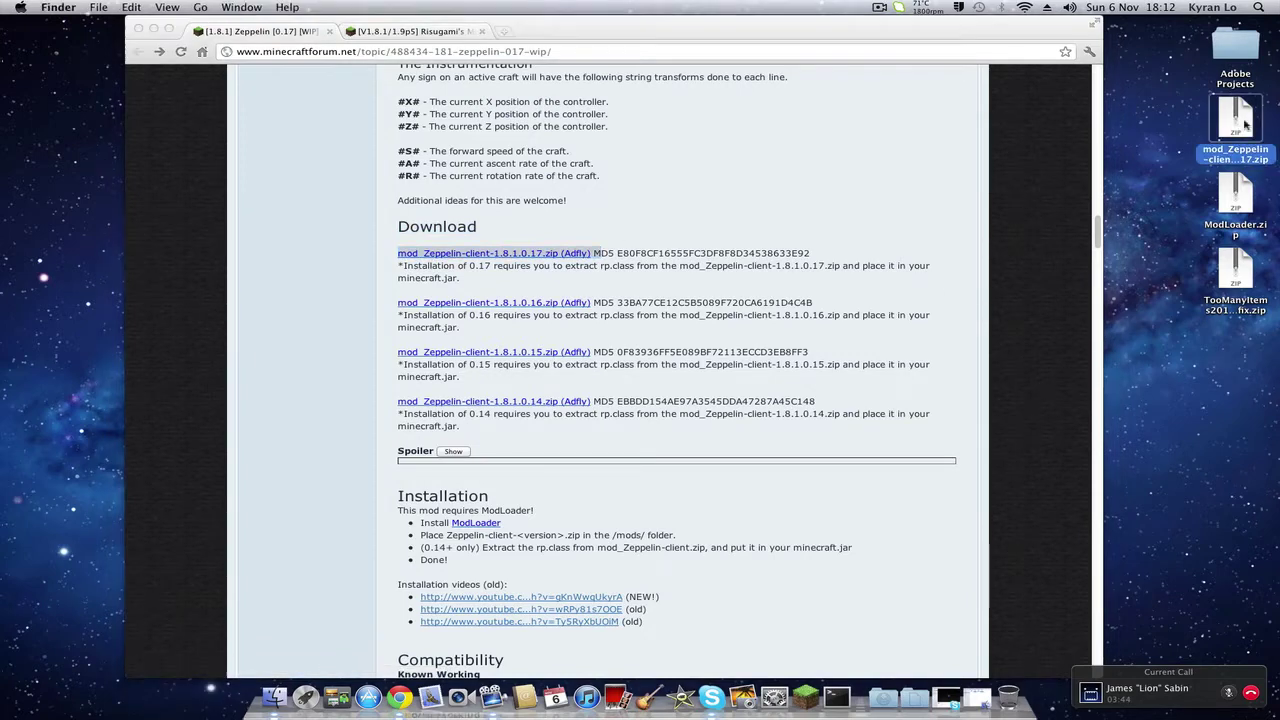
left_click(563, 50)
scroll(512, 348, "down", 4)
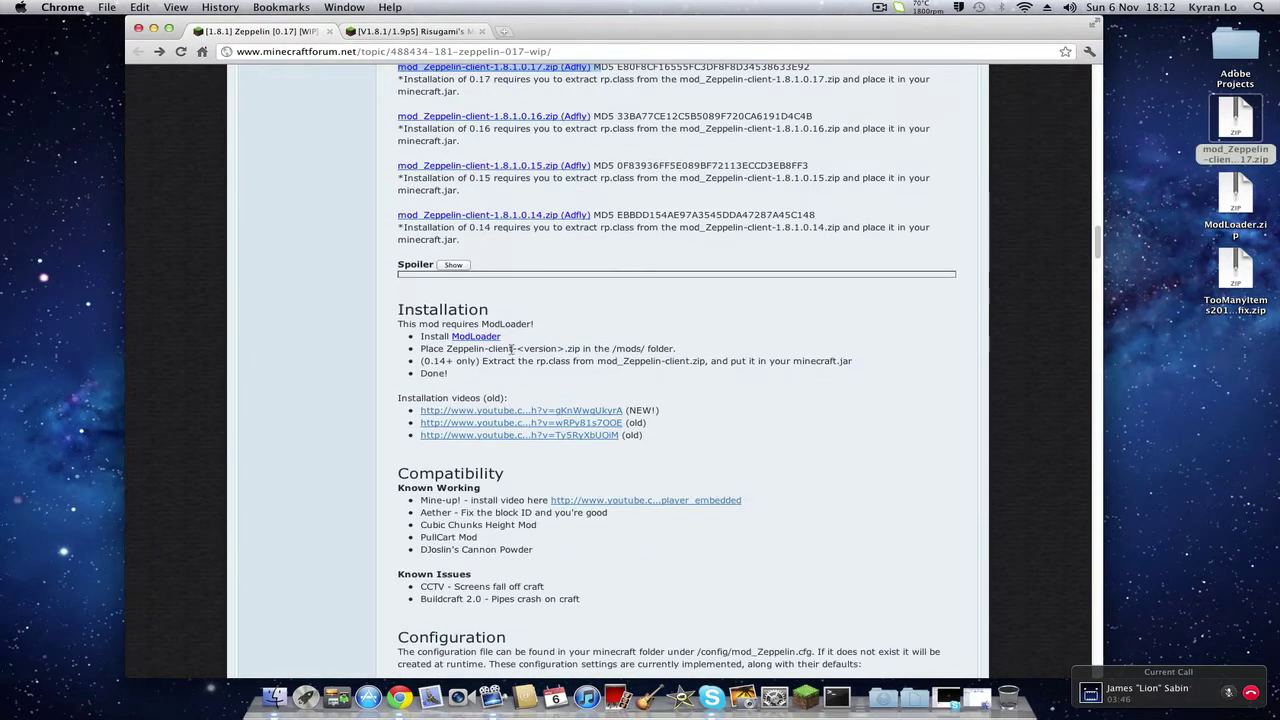
mouse_move(400, 323)
left_mouse_down()
mouse_move(468, 309)
mouse_move(520, 320)
left_mouse_up()
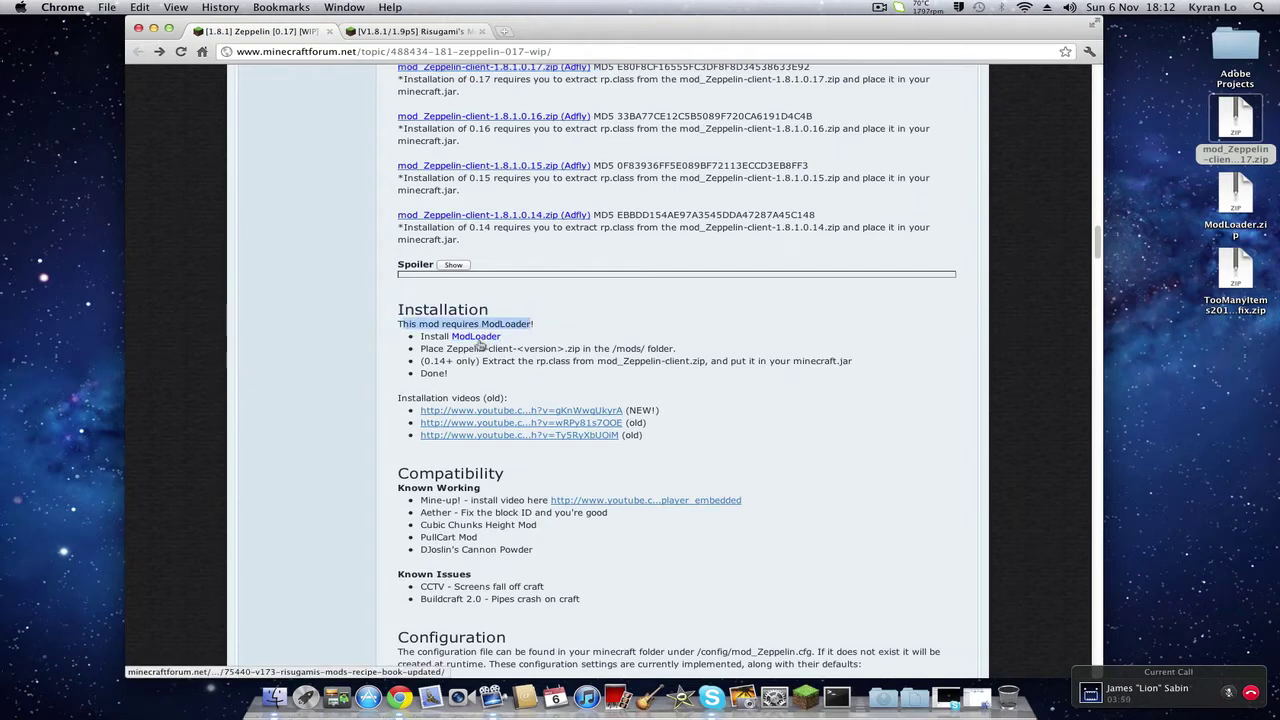
left_click(482, 343)
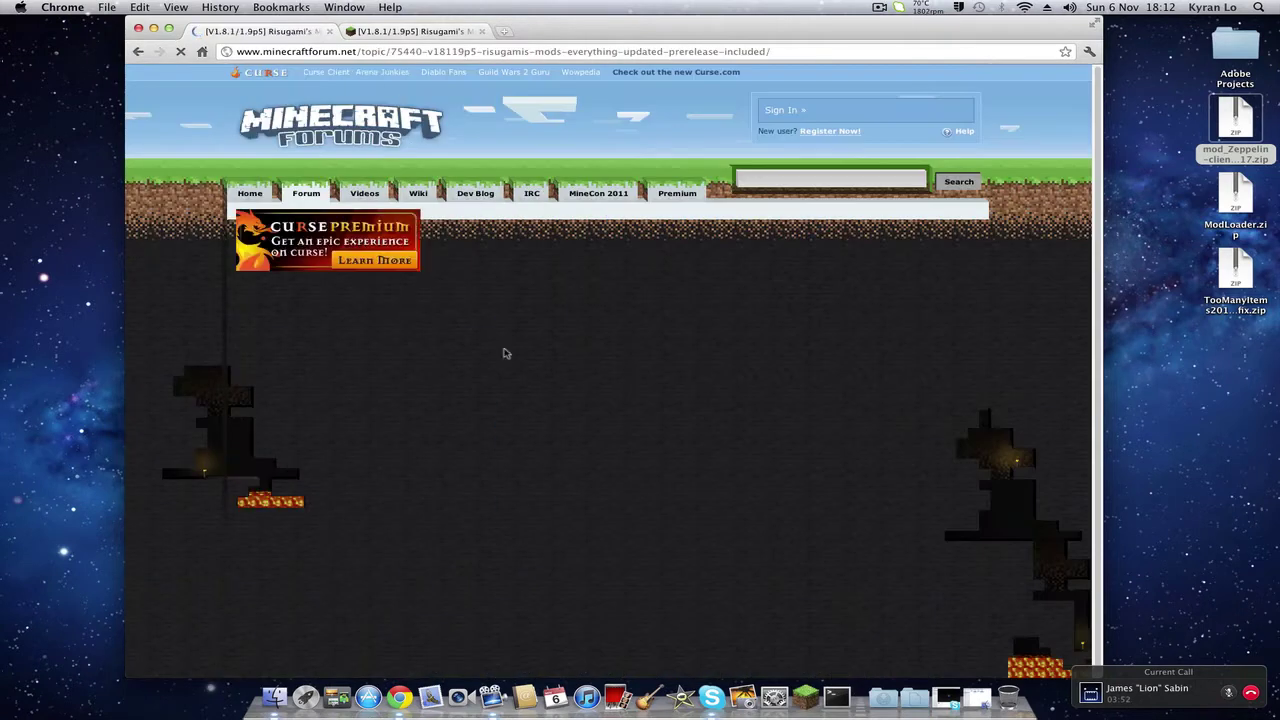
Scroll to ModLoader Beta 1.8.1 and check the downloaded ModLoader.zip on the desktop.
scroll(636, 366, "down", 15)
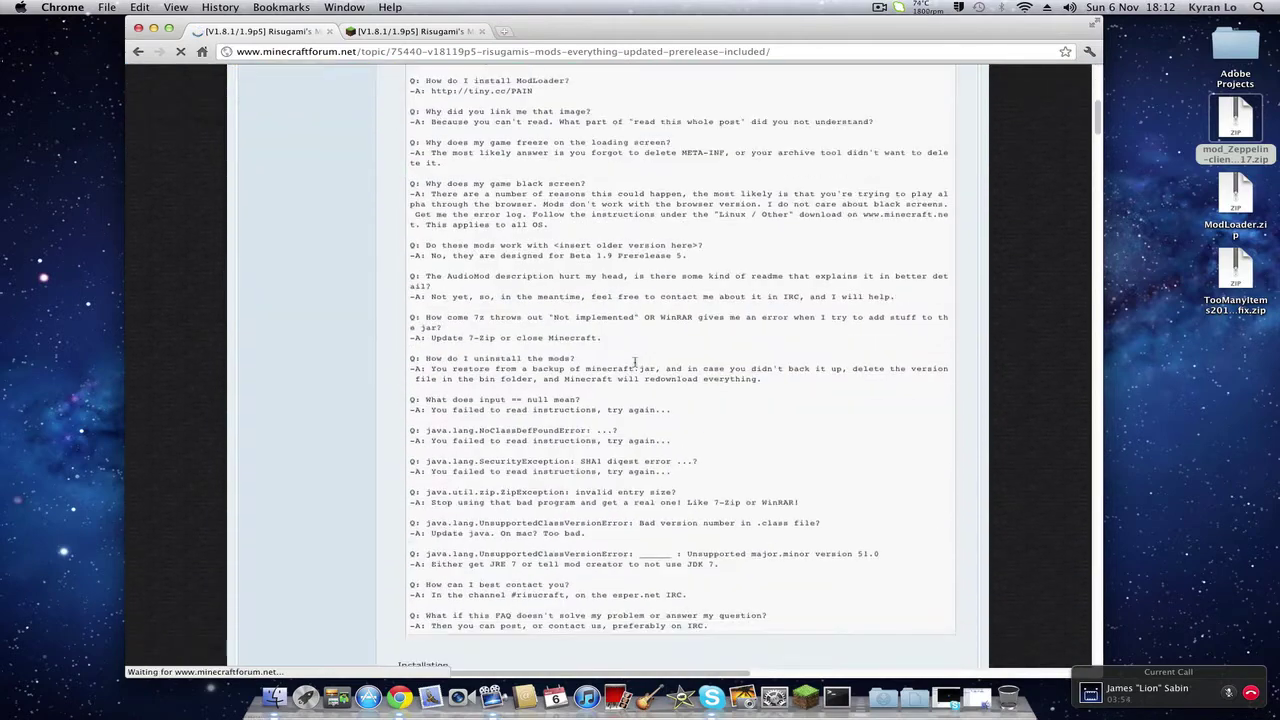
scroll(636, 366, "down", 5)
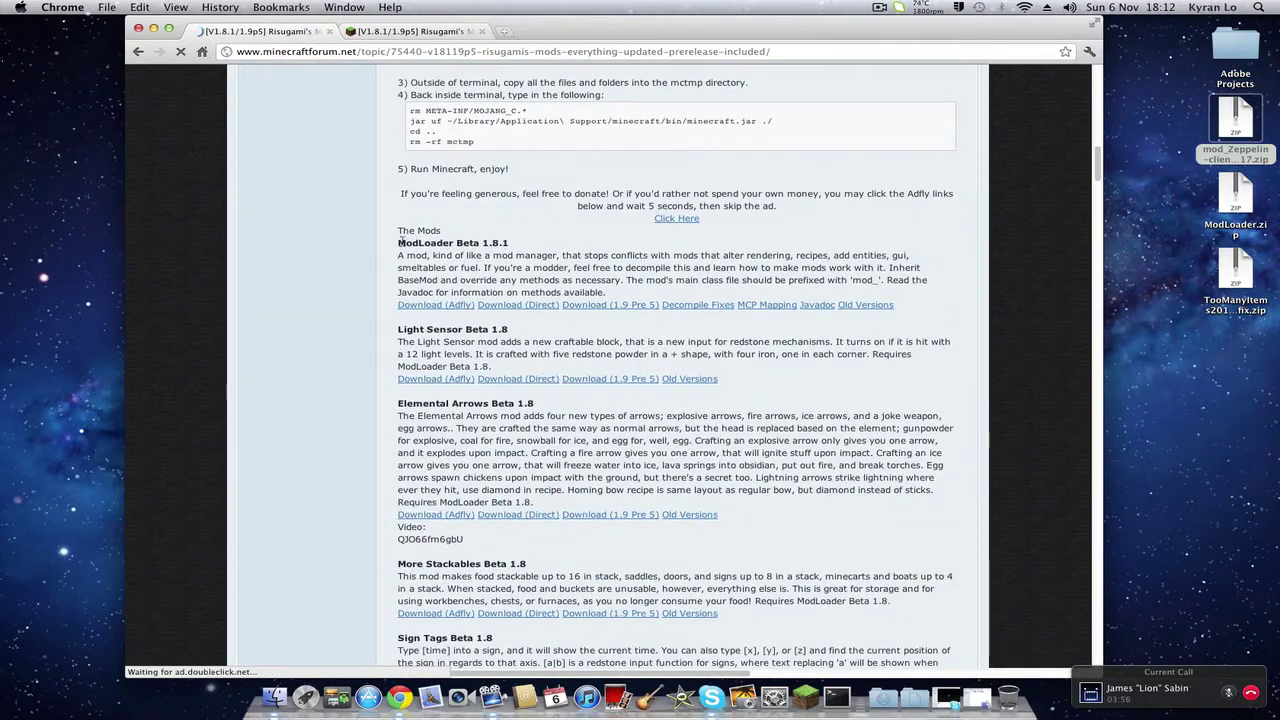
left_click_drag(397, 242, 545, 243)
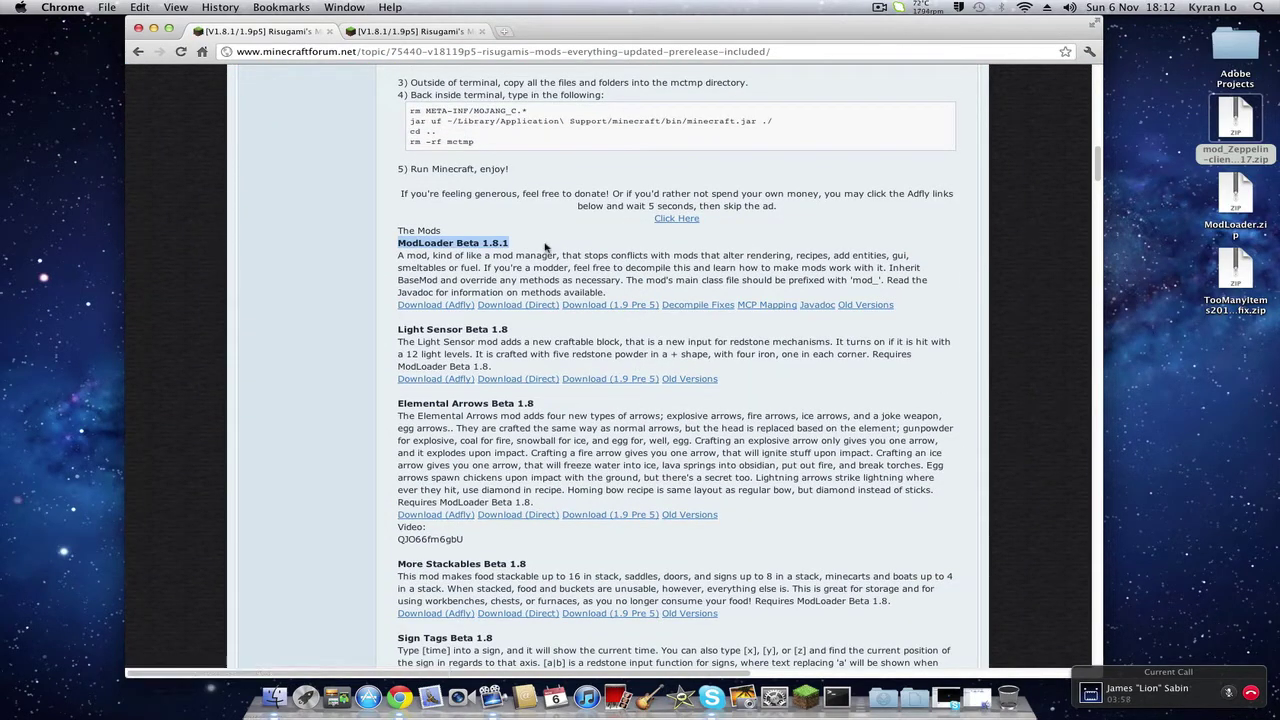
left_click(1242, 203)
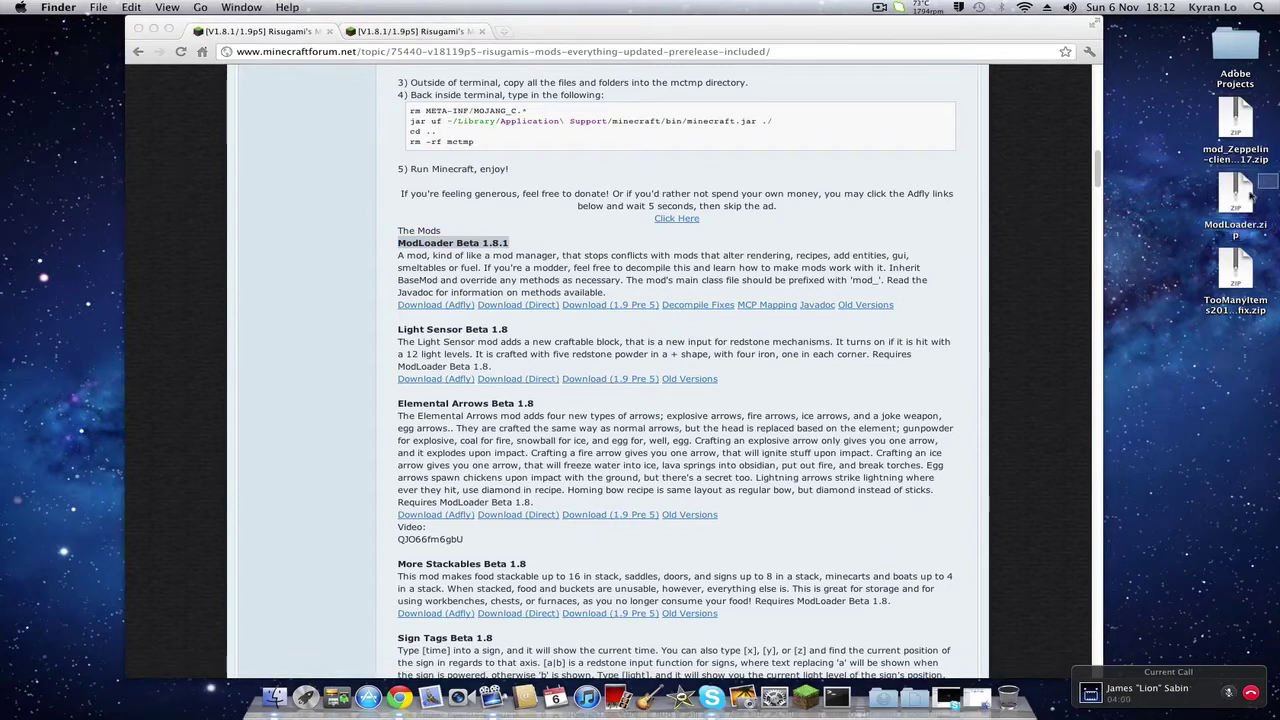
Show the installation steps in the first tab after checking the TooManyItems zip.
left_click(320, 31)
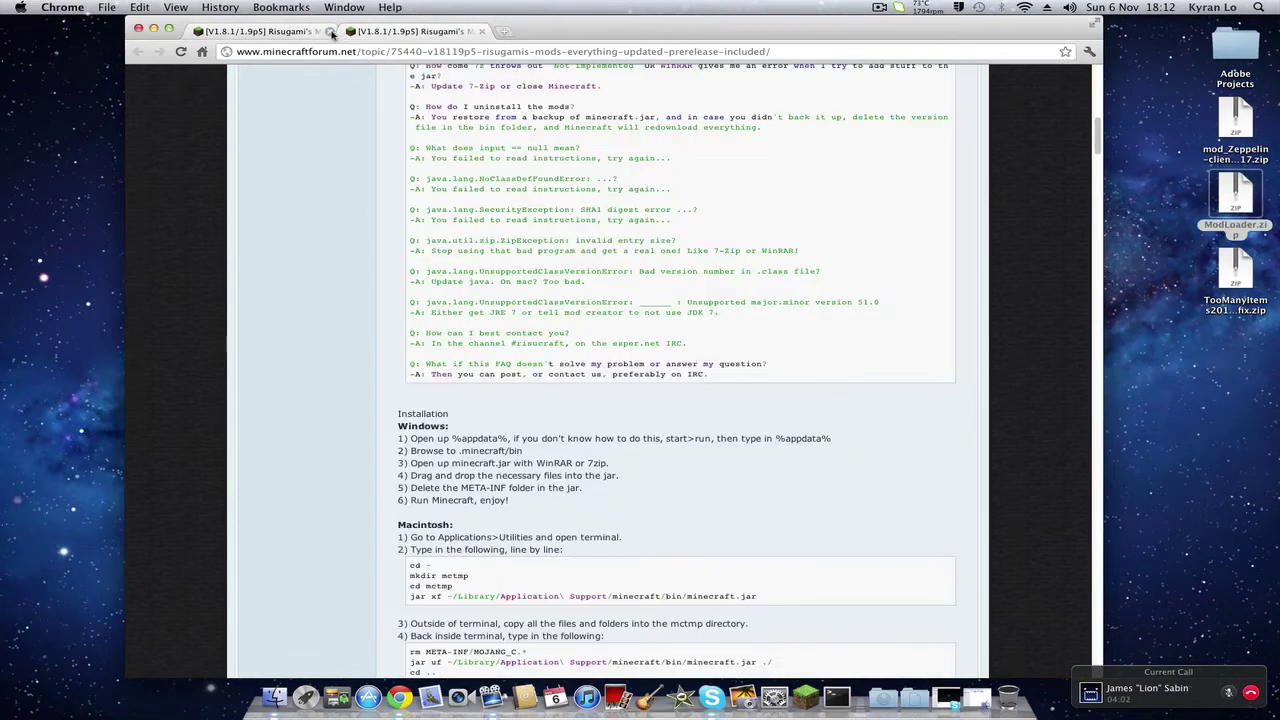
mouse_move(1278, 345)
left_mouse_down()
mouse_move(1205, 244)
mouse_move(1190, 243)
left_mouse_up()
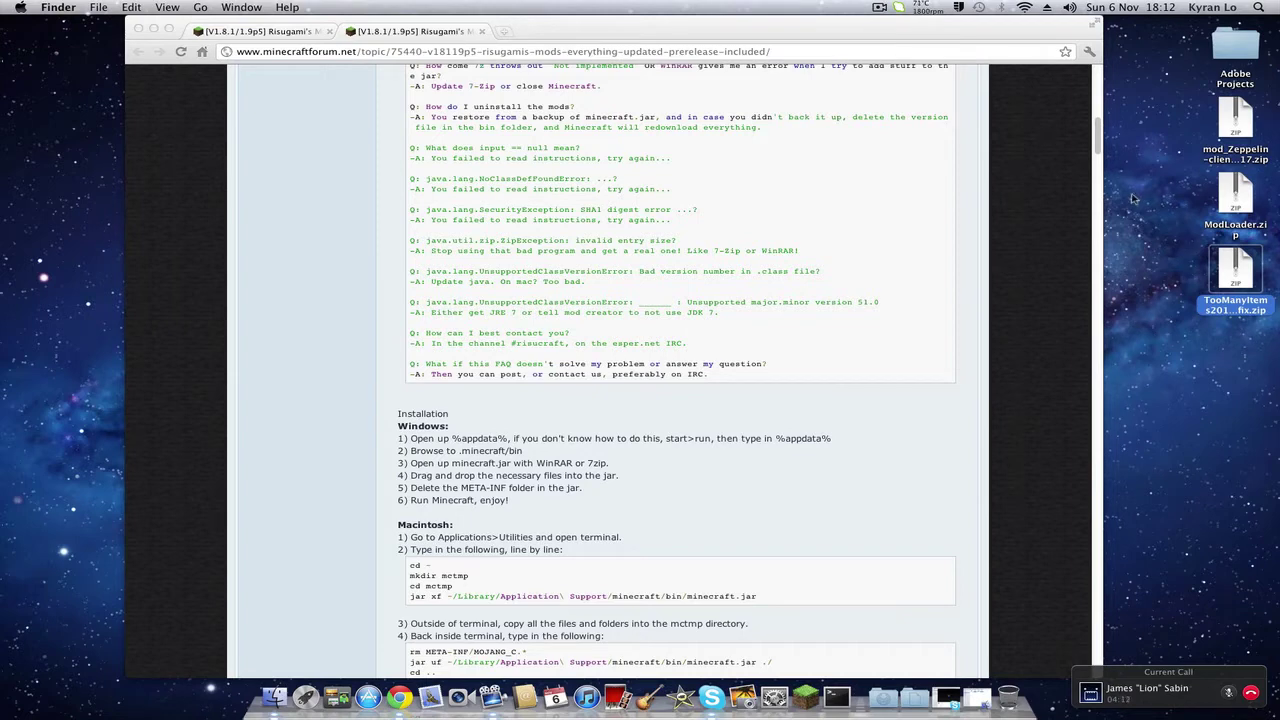
left_click(167, 25)
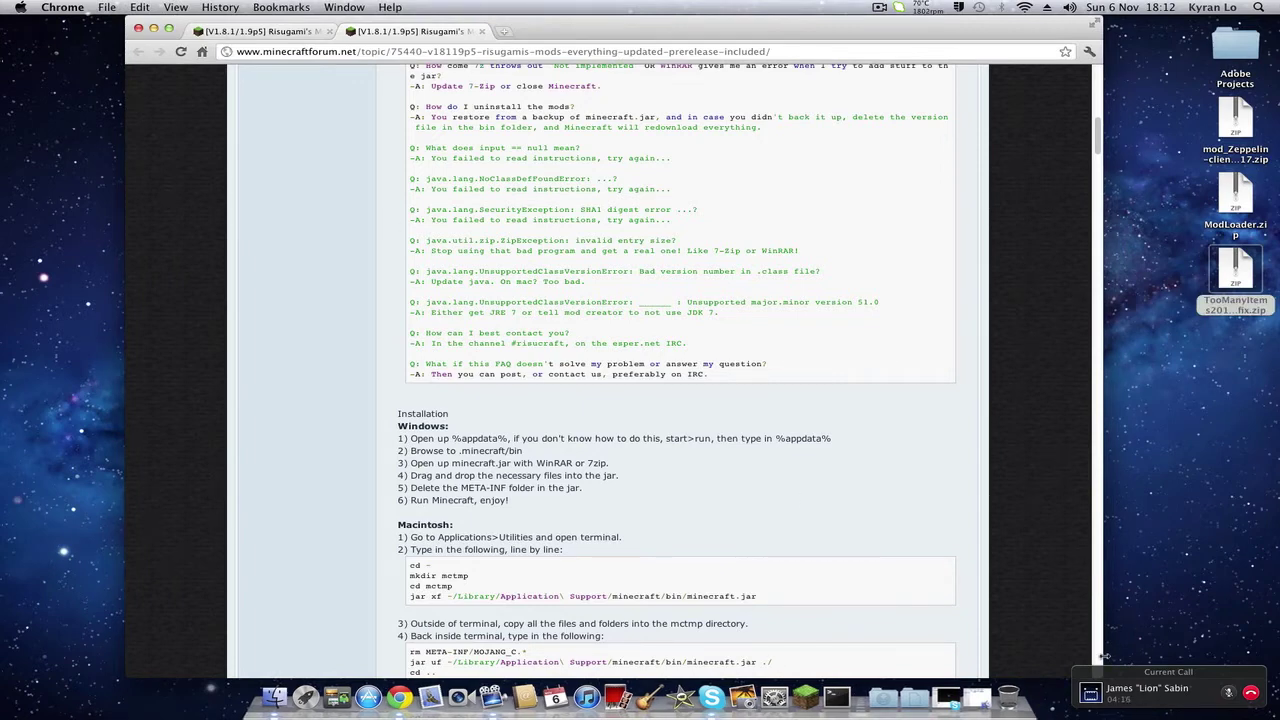
Minimize Chrome and extract the mod_Zeppelin, ModLoader and TooManyItems zips on the desktop.
left_click(154, 29)
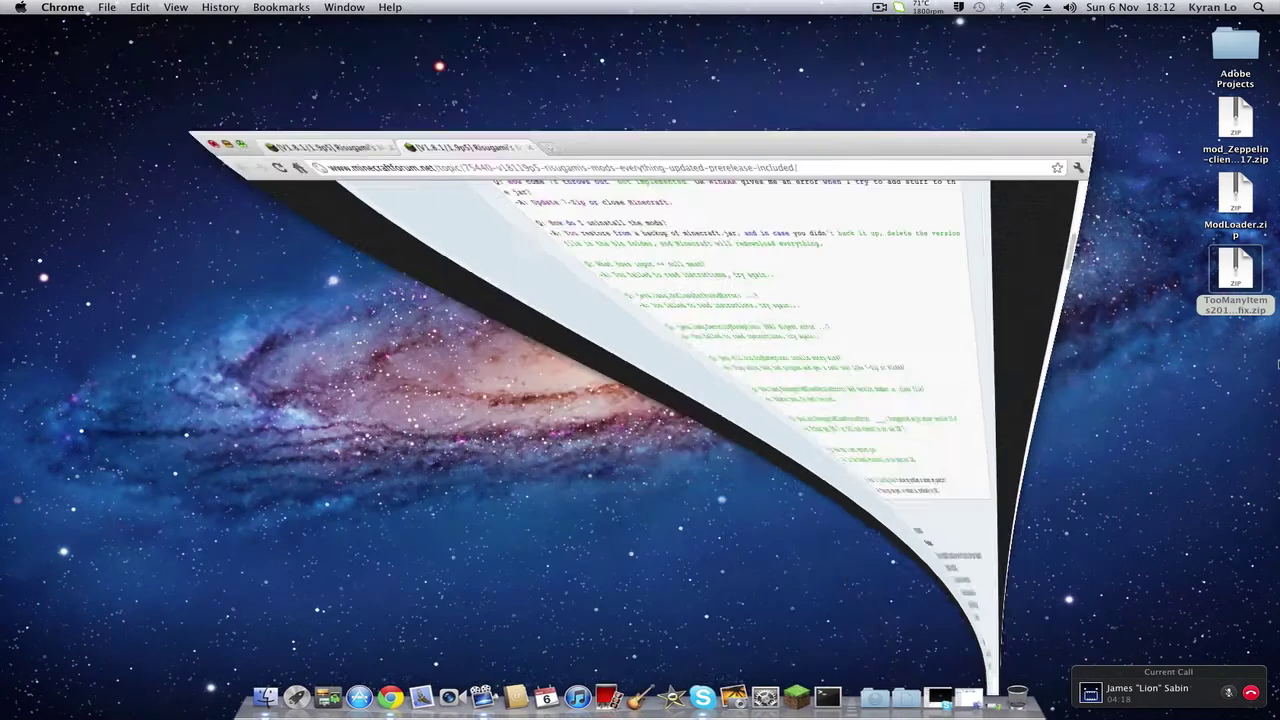
mouse_move(1198, 95)
left_mouse_down()
mouse_move(1248, 280)
mouse_move(1177, 286)
left_mouse_up()
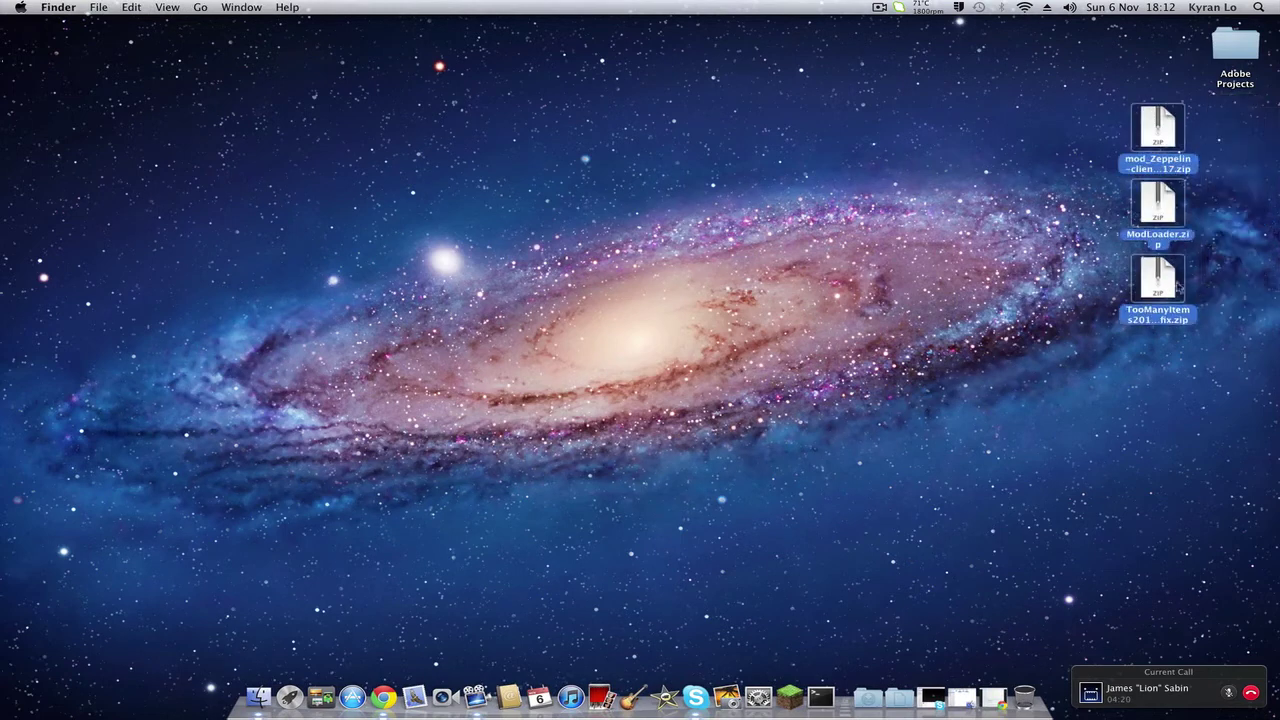
left_click(1213, 290)
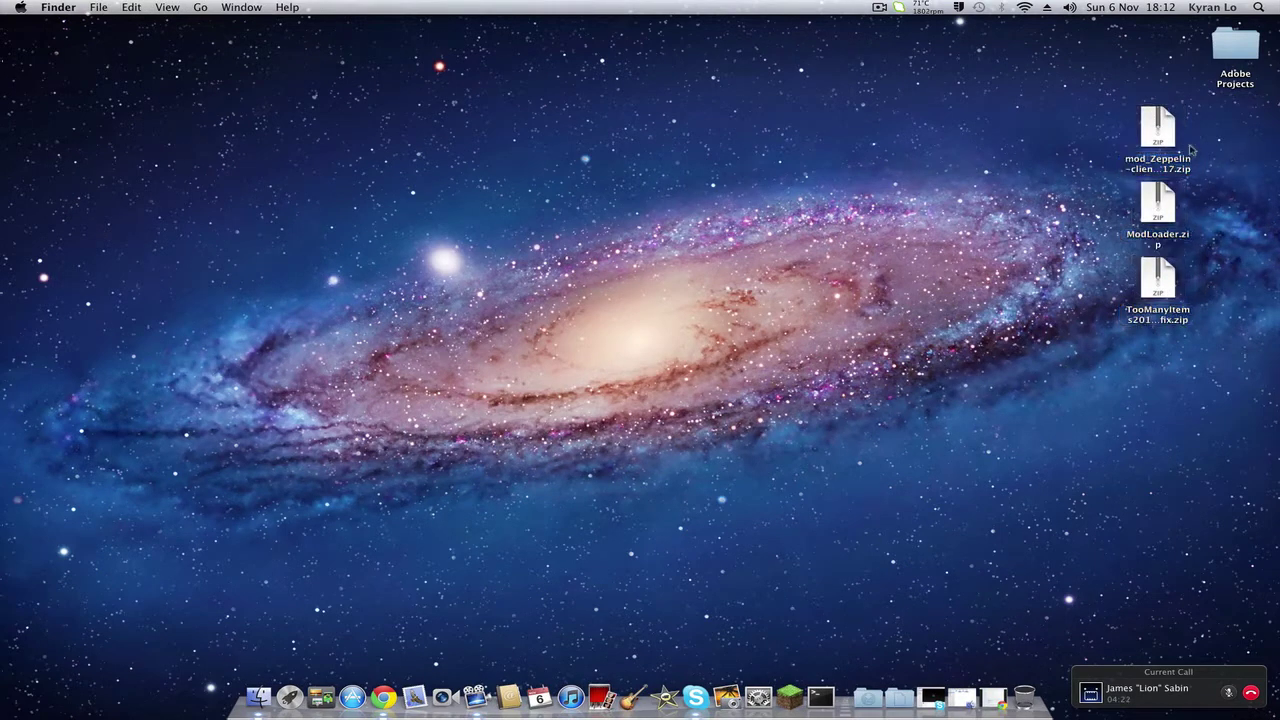
double_click(1158, 130)
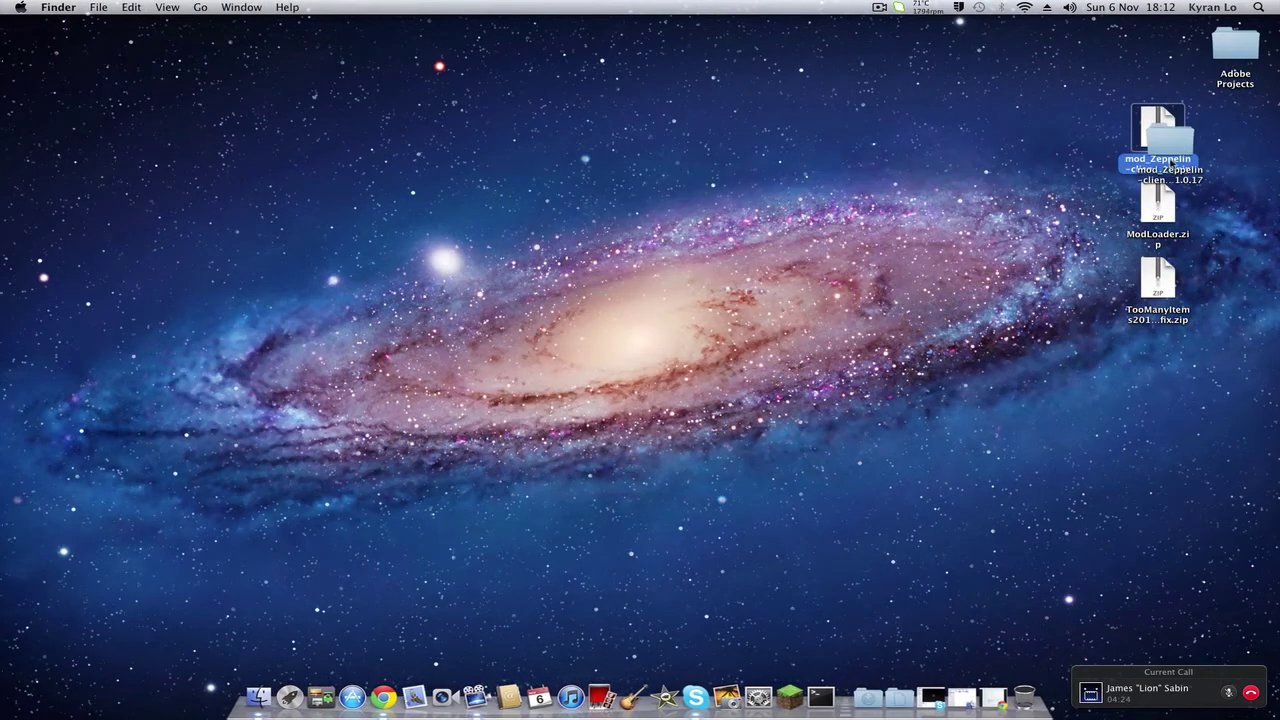
double_click(1166, 217)
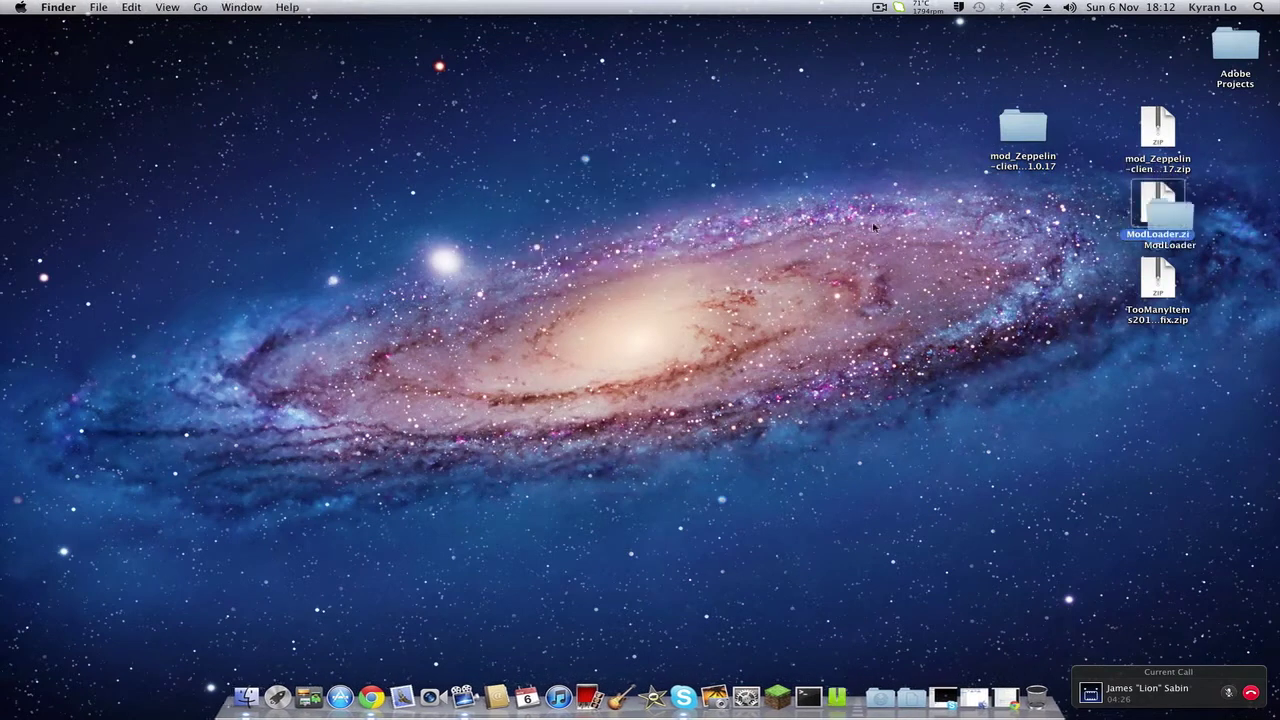
left_click_drag(1163, 216, 1023, 218)
double_click(1150, 292)
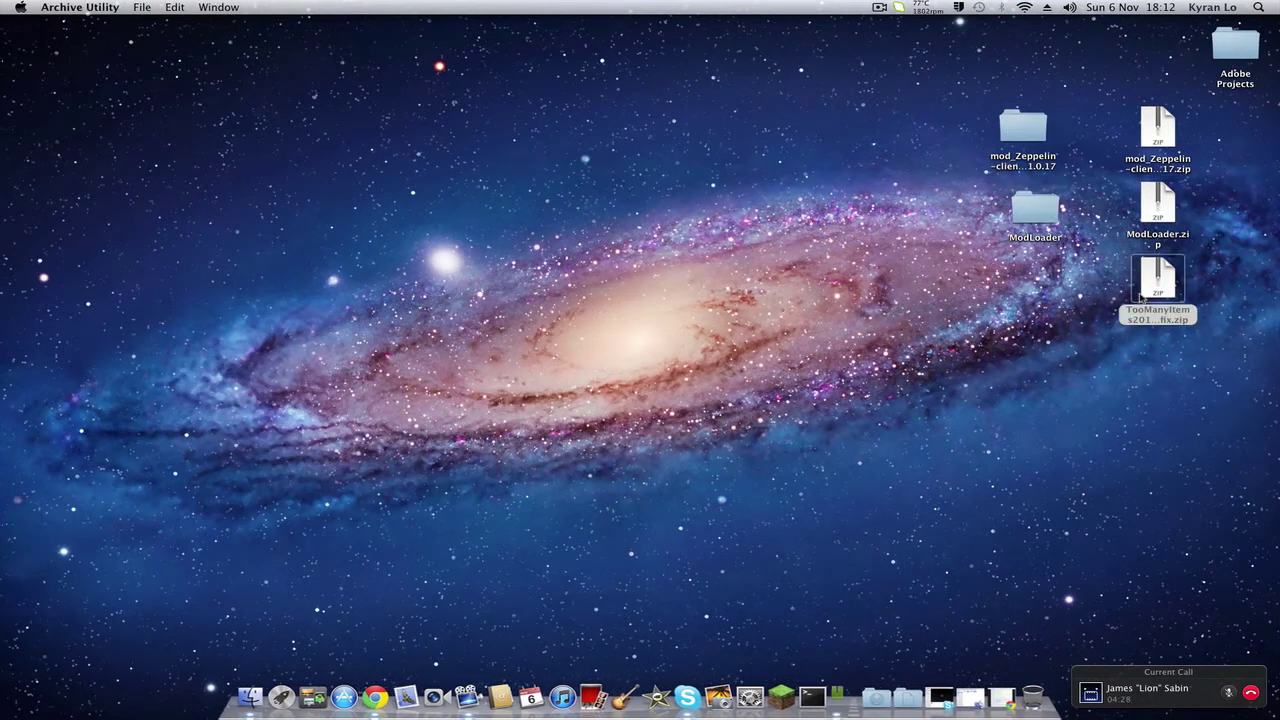
Line the three extracted folders up in a column and restore the Desktop window.
left_click_drag(1150, 290, 1018, 278)
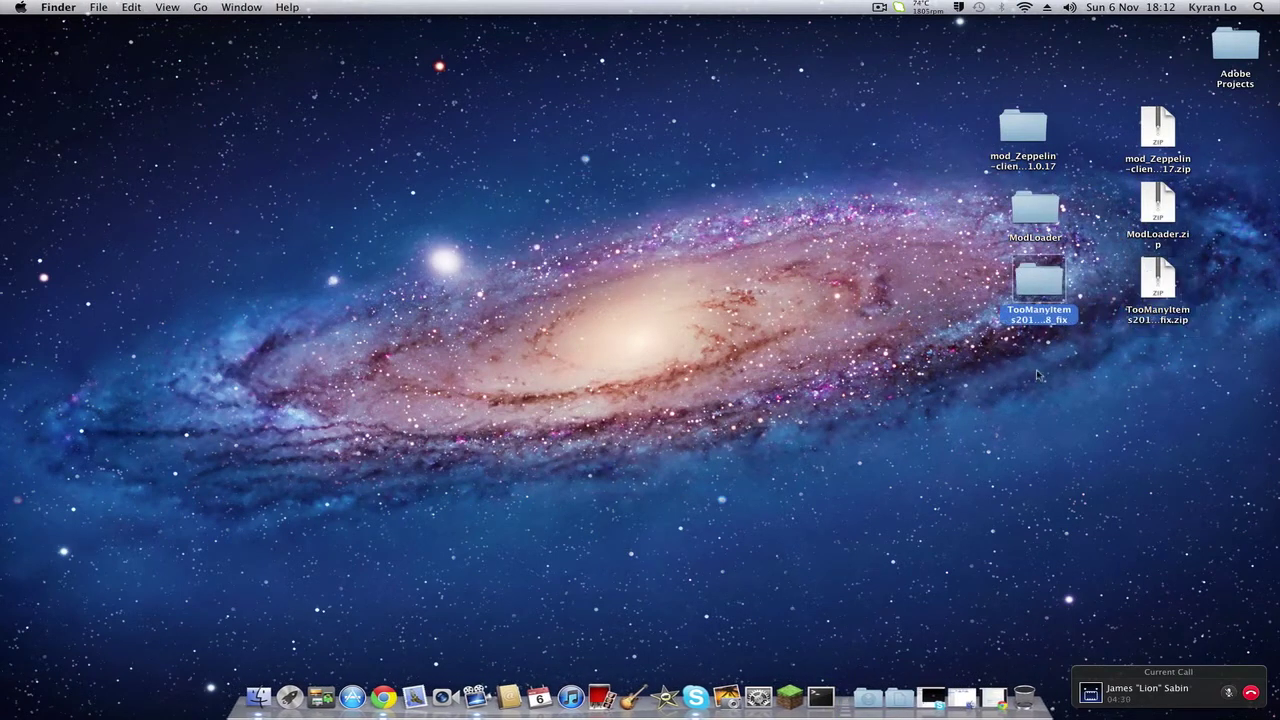
mouse_move(1036, 78)
left_mouse_down()
mouse_move(1036, 300)
mouse_move(878, 296)
left_mouse_up()
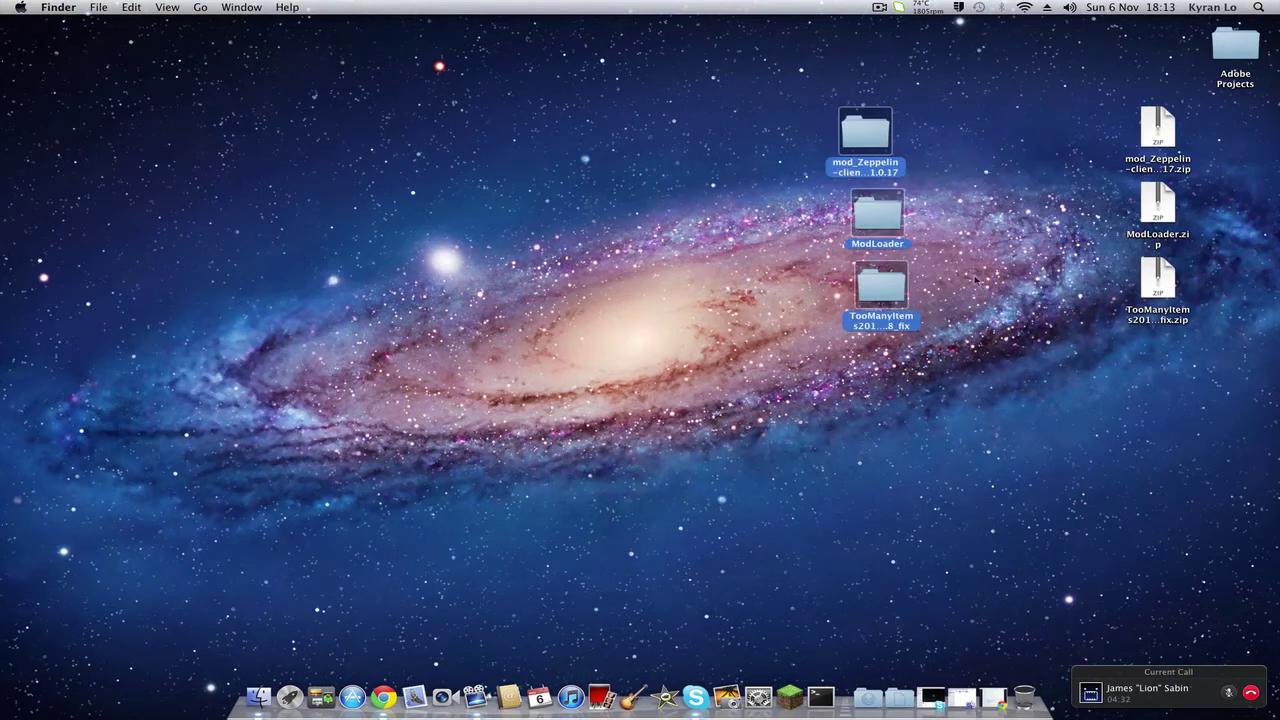
mouse_move(856, 34)
left_mouse_down()
mouse_move(946, 418)
mouse_move(943, 474)
left_mouse_up()
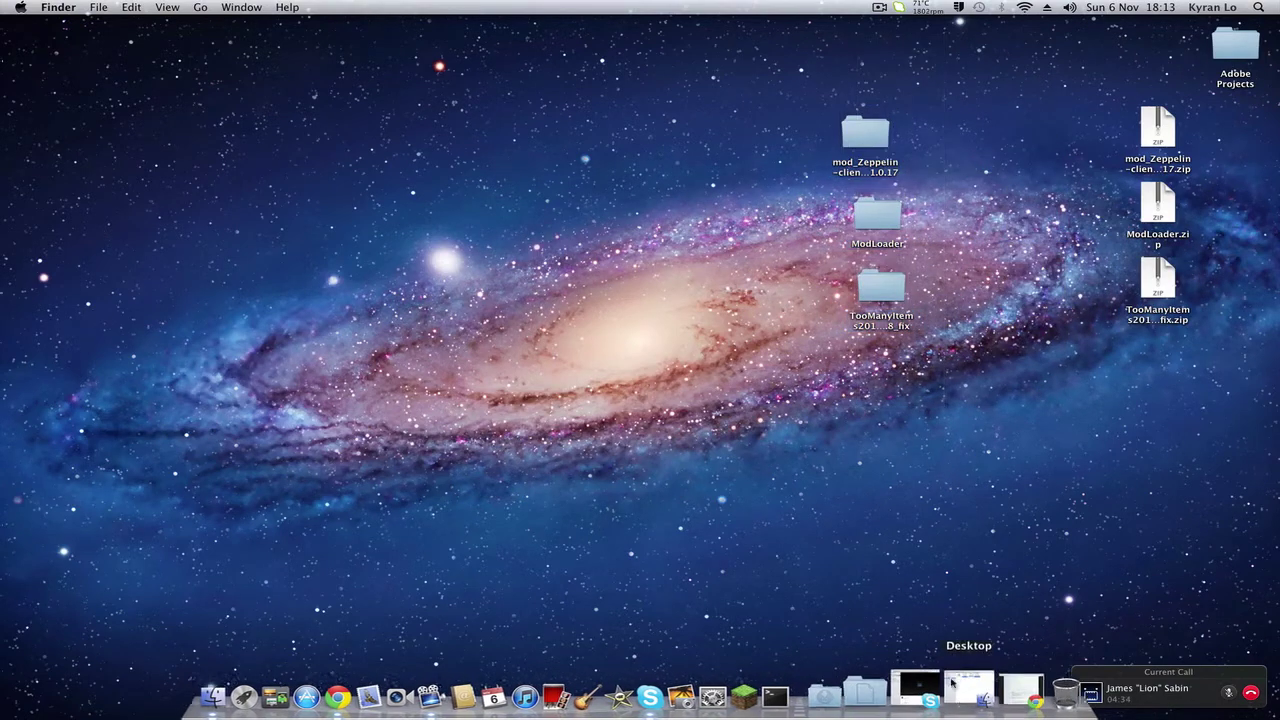
left_click(962, 697)
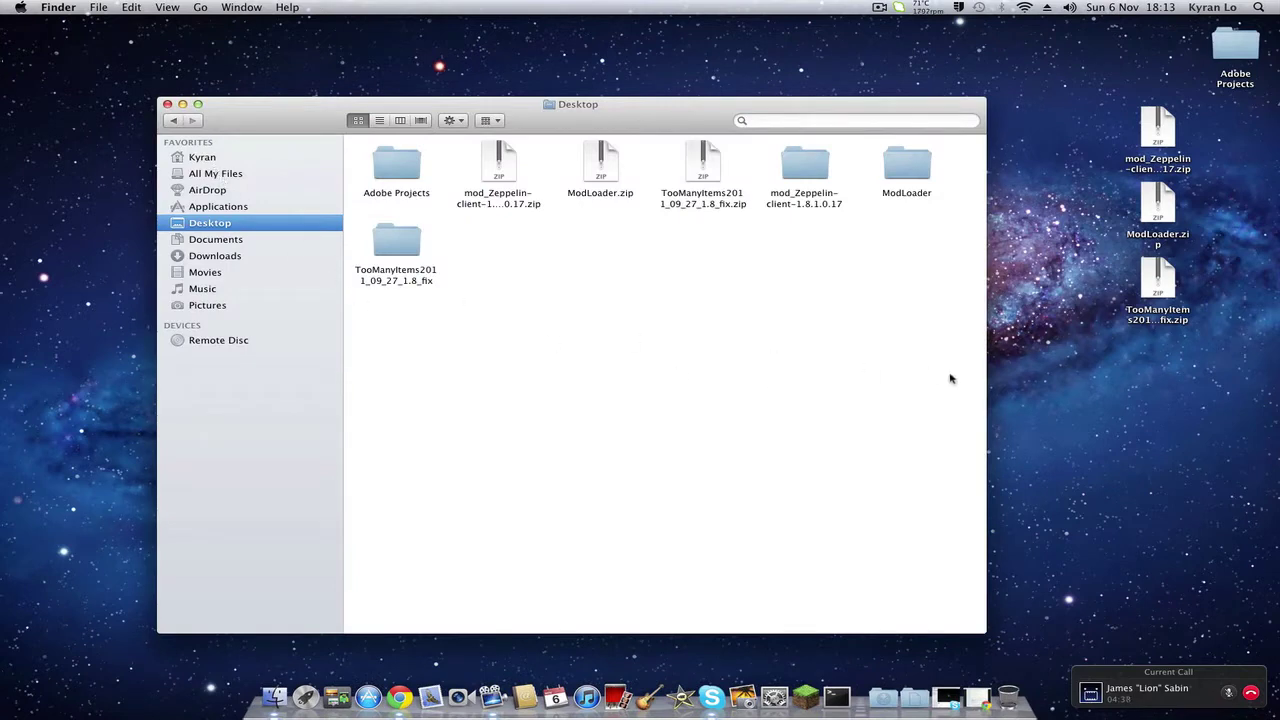
Use Go > Go to Folder with ~/Library to open the user's Library folder.
left_click(202, 8)
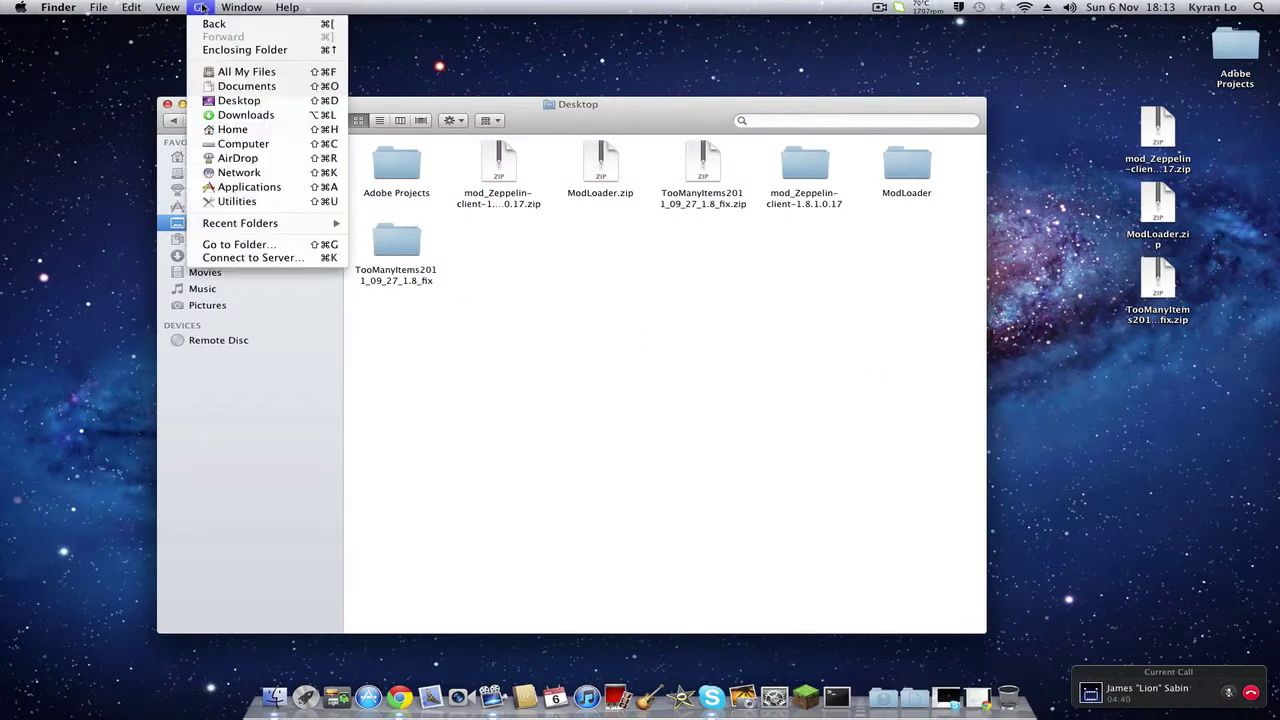
left_click(240, 244)
type("~/Library")
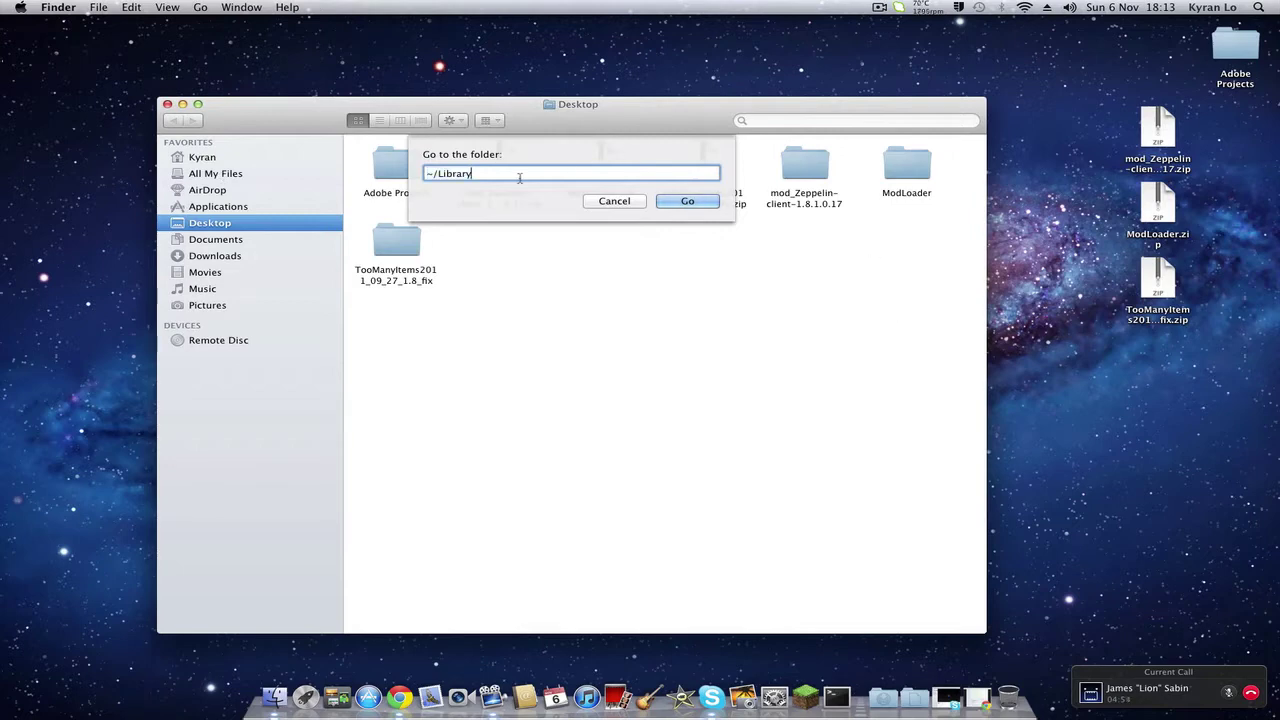
key("Return")
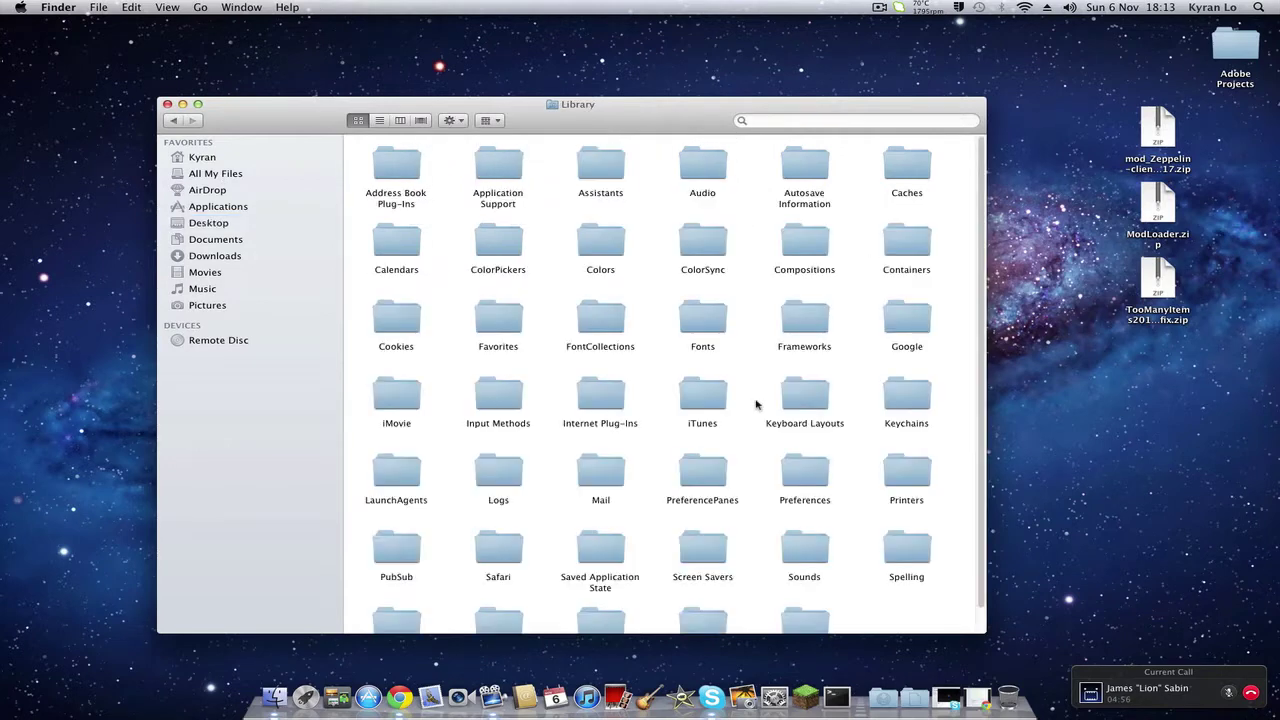
left_click(816, 119)
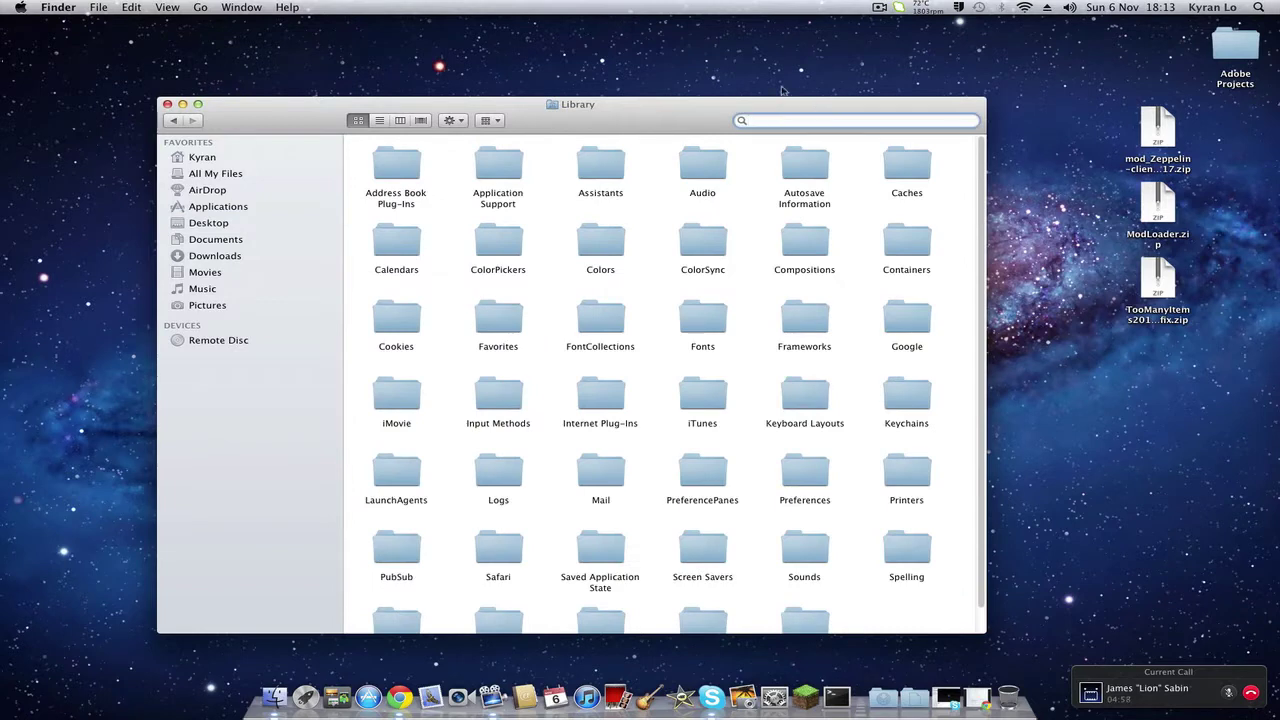
Navigate to Application Support > minecraft > bin and select minecraft.jar.
double_click(500, 128)
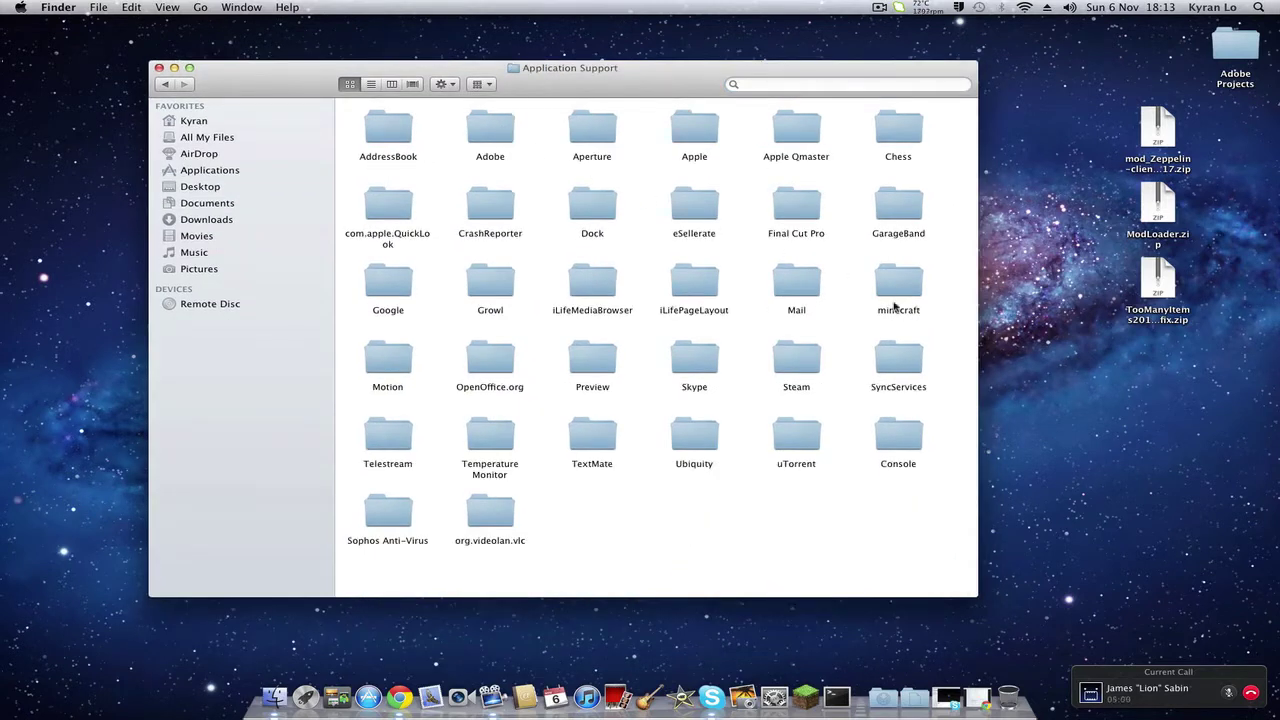
left_click(897, 285)
double_click(895, 290)
left_click_drag(636, 85, 577, 77)
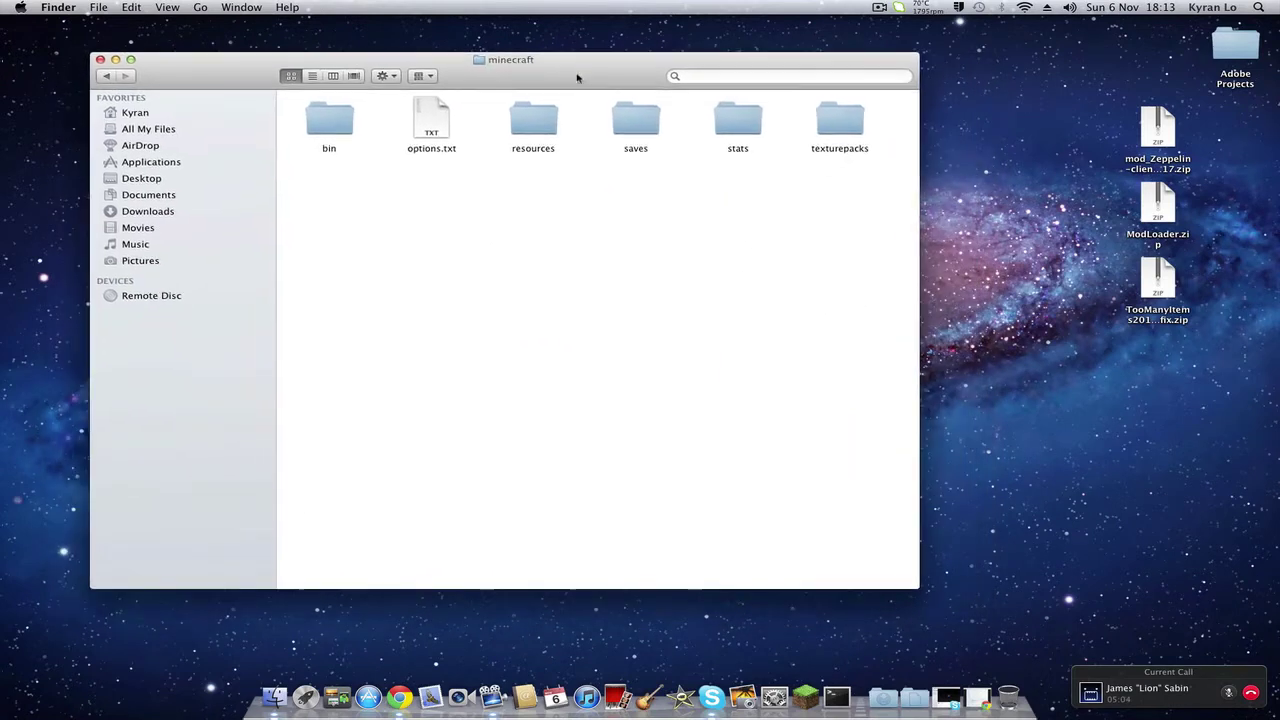
double_click(315, 118)
mouse_move(654, 434)
left_mouse_down()
mouse_move(757, 317)
mouse_move(777, 113)
left_mouse_up()
left_click(740, 140)
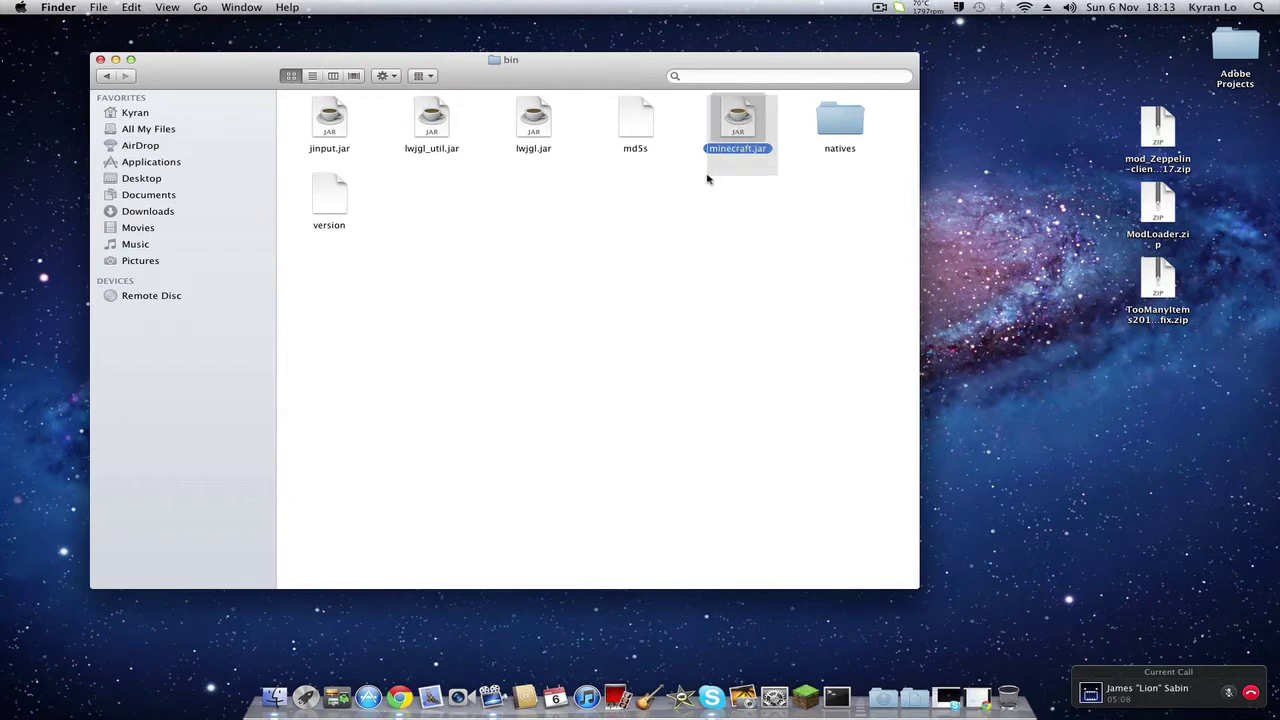
Extract minecraft.jar with The Unarchiver via Open With.
right_click(741, 145)
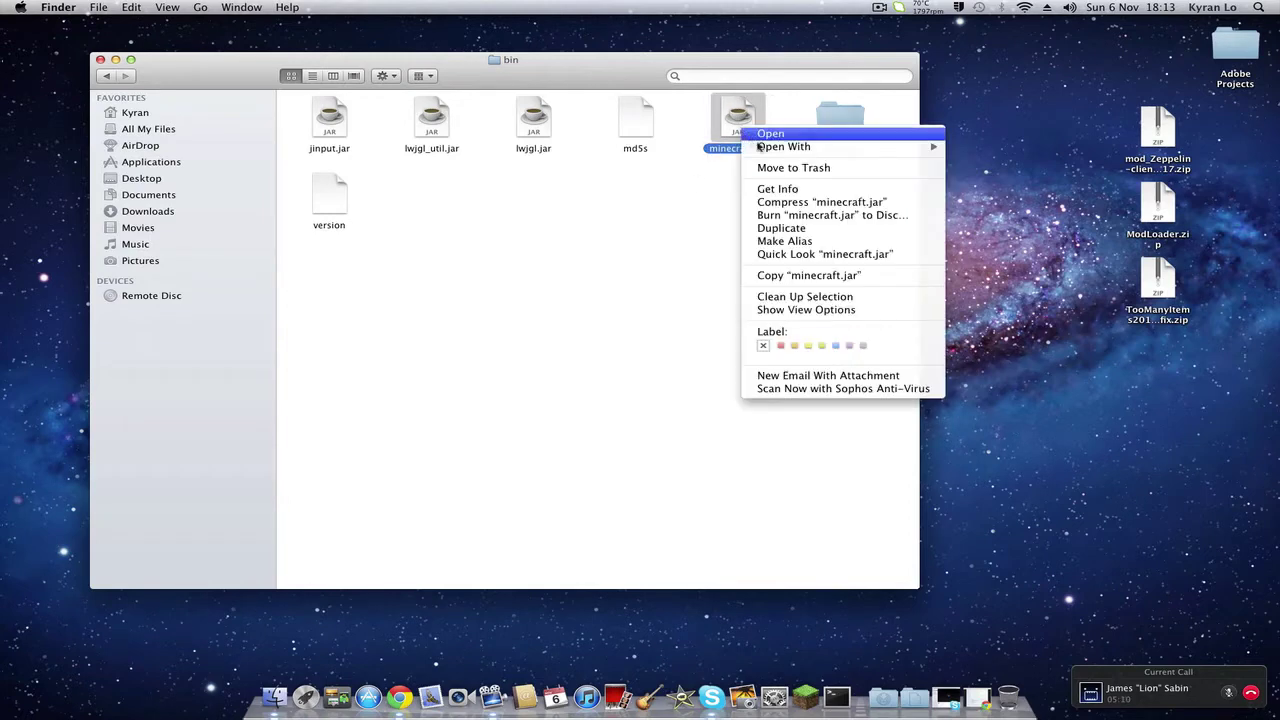
left_click(760, 151)
right_click(730, 104)
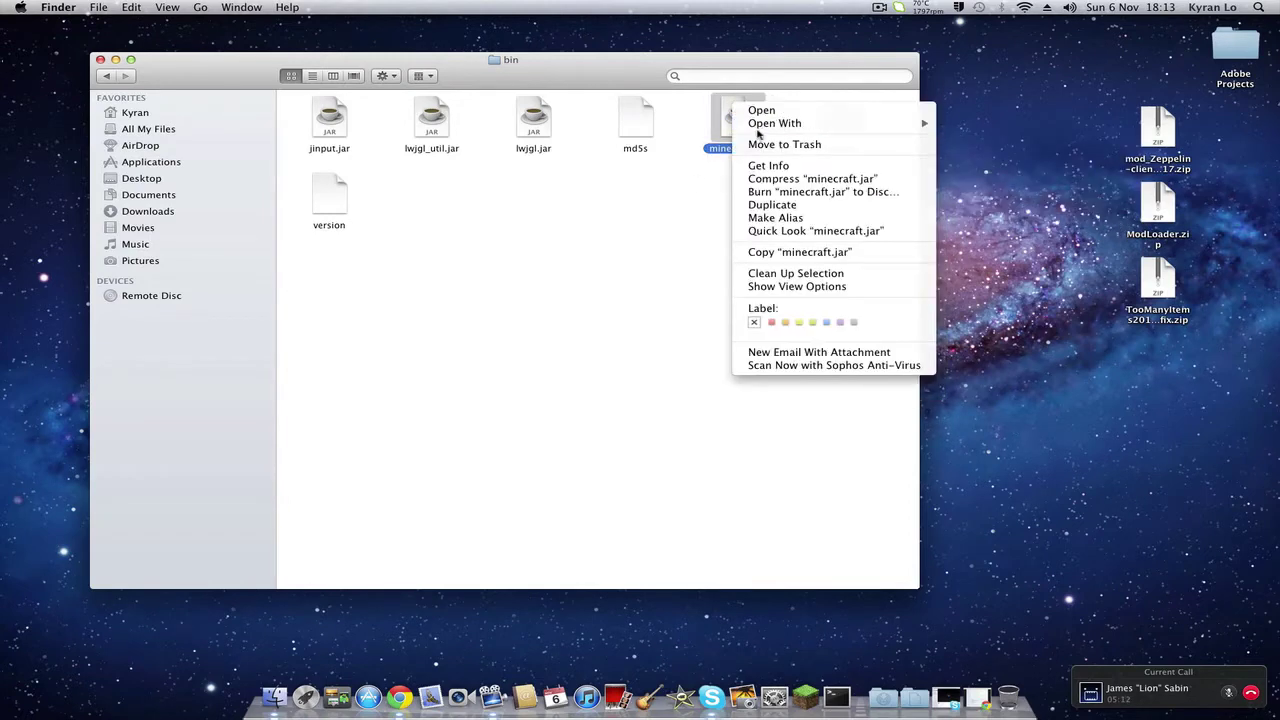
mouse_move(824, 125)
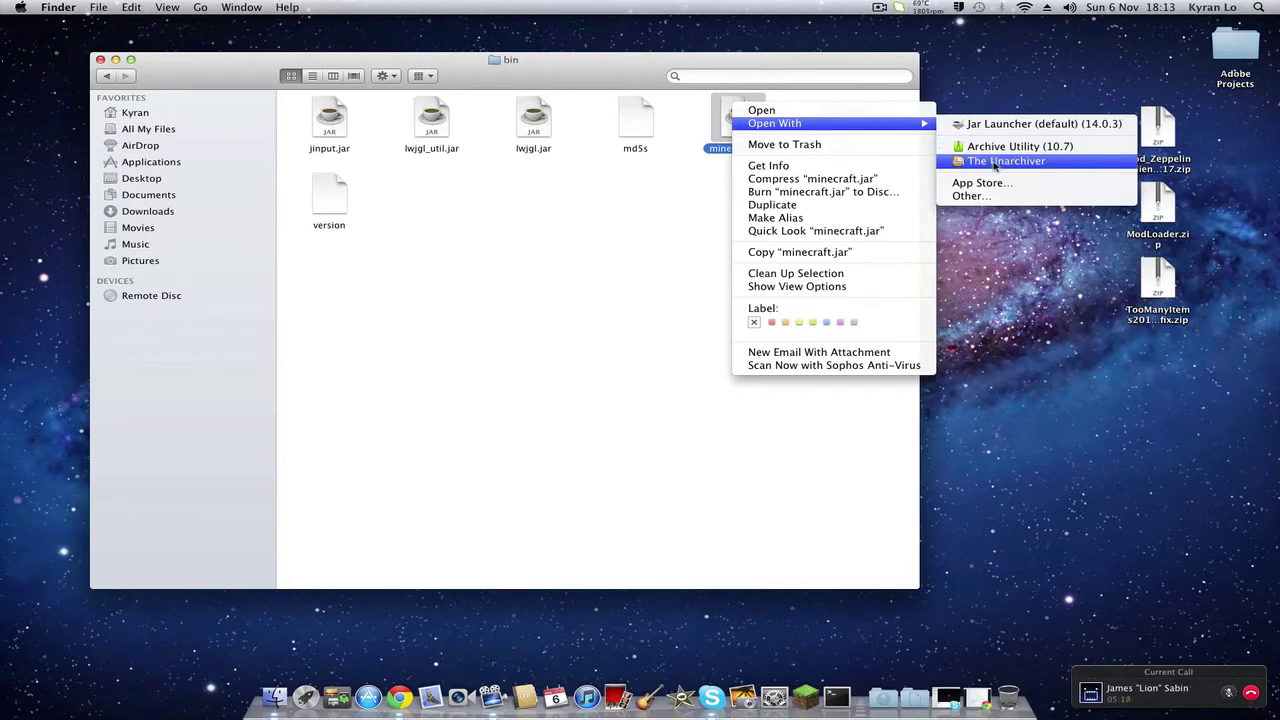
left_click(1000, 162)
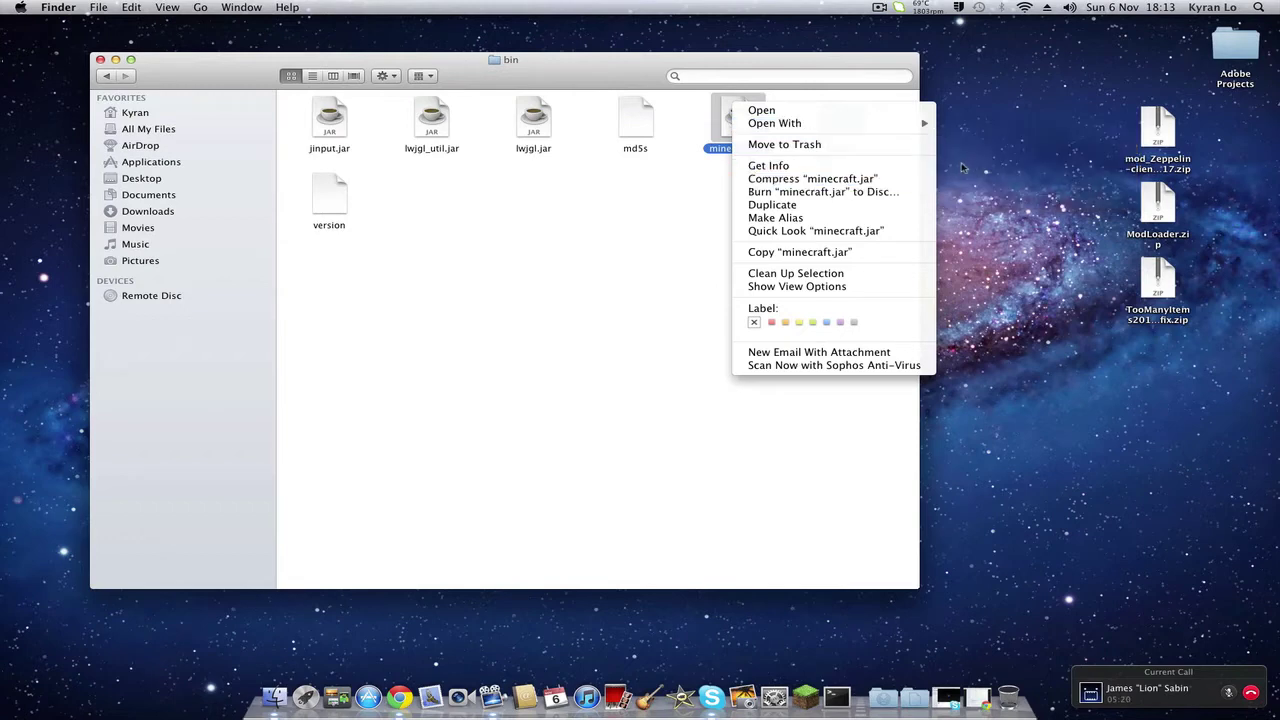
right_click(748, 118)
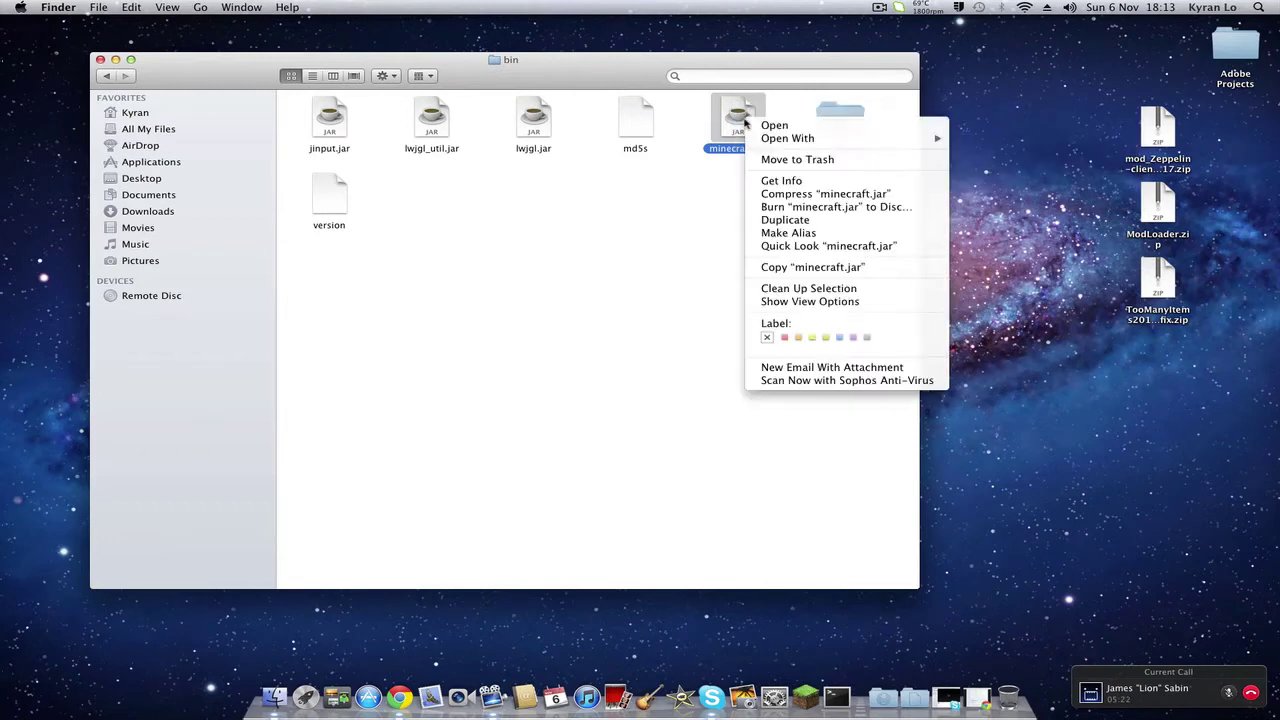
left_click(1005, 176)
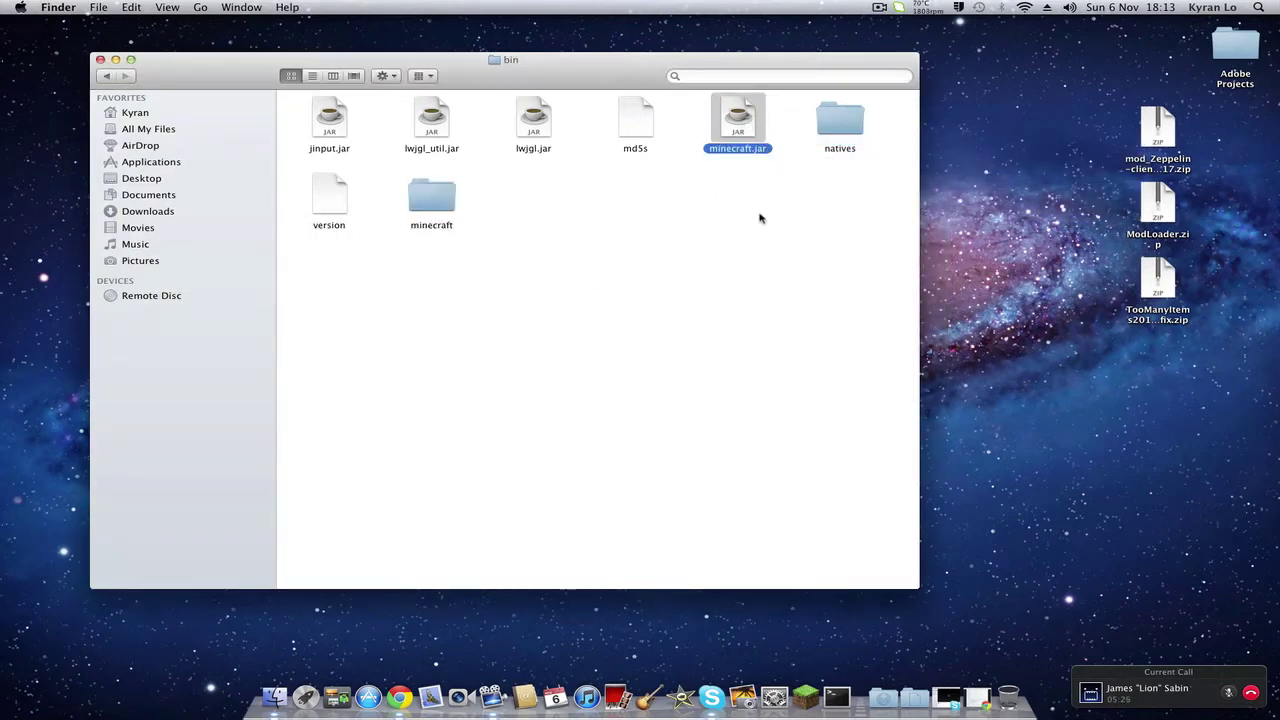
left_click(671, 173)
left_click(414, 204)
left_click(634, 292)
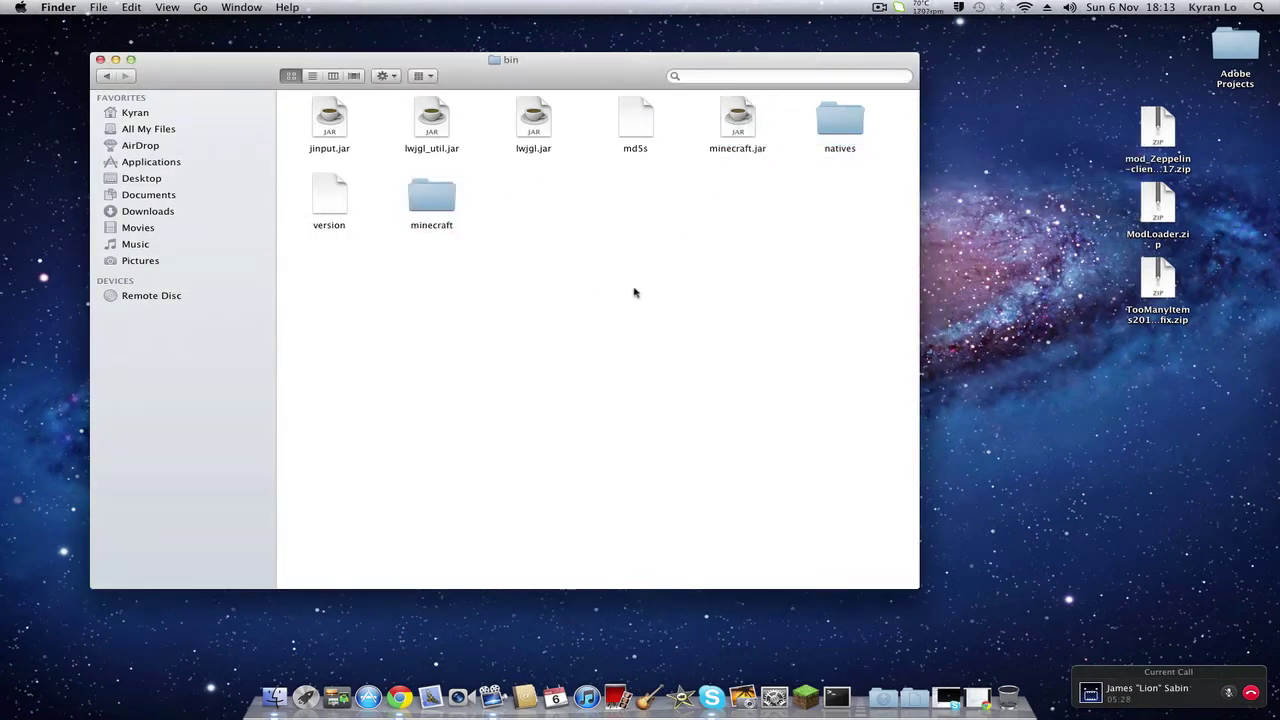
Move the original minecraft.jar to the desktop and rename the extracted folder minecraft.jar, keeping .jar.
mouse_move(740, 124)
left_mouse_down()
mouse_move(1100, 145)
mouse_move(1049, 101)
left_mouse_up()
left_click(429, 203)
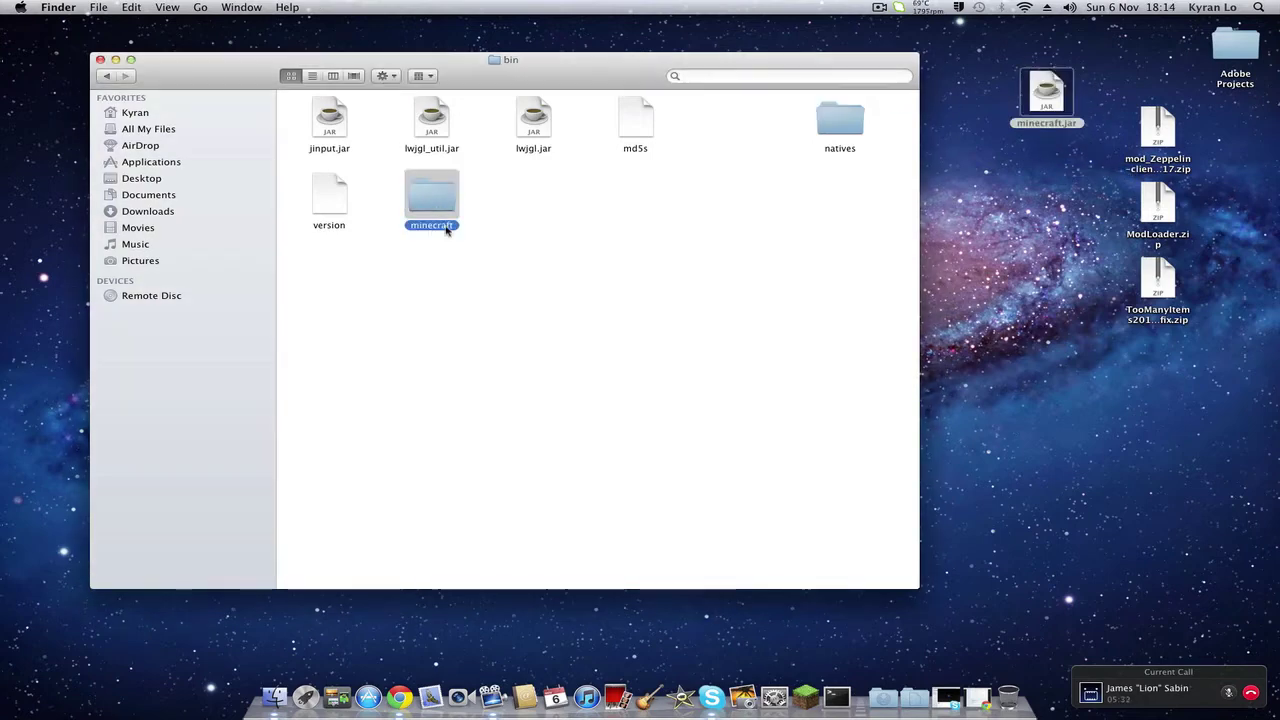
key("Return")
key("Right")
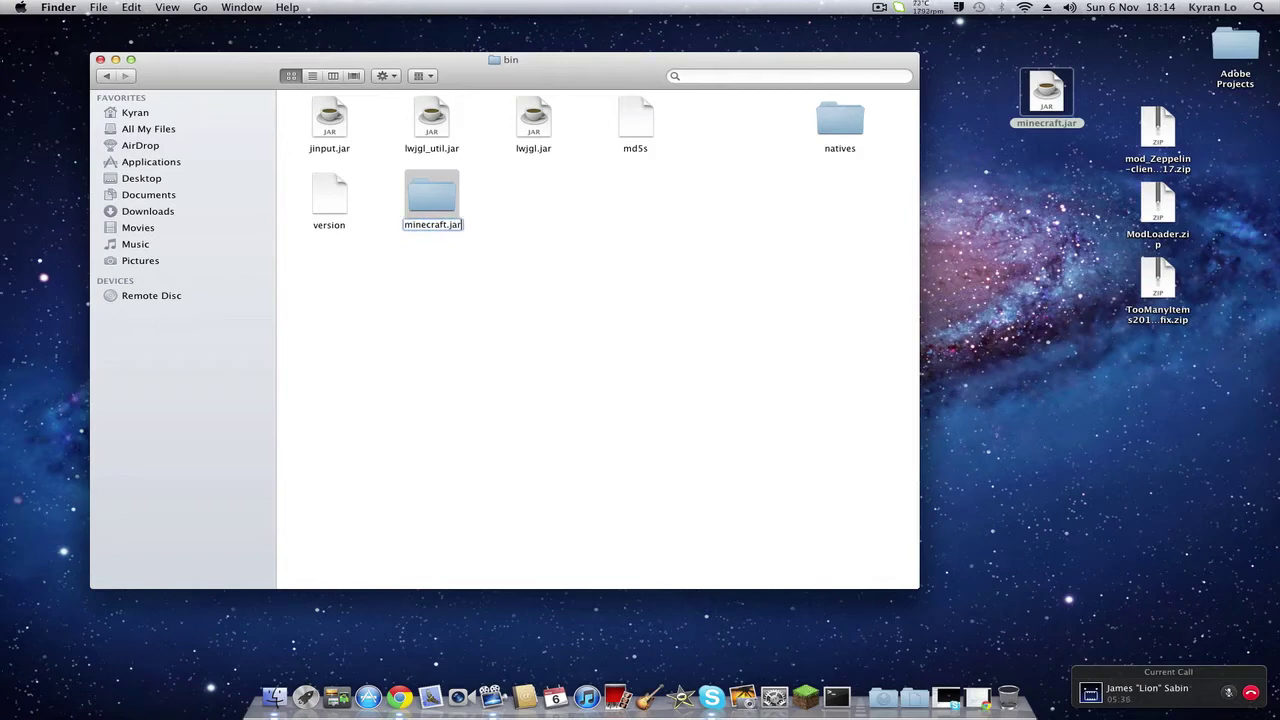
key("Return")
left_click(766, 244)
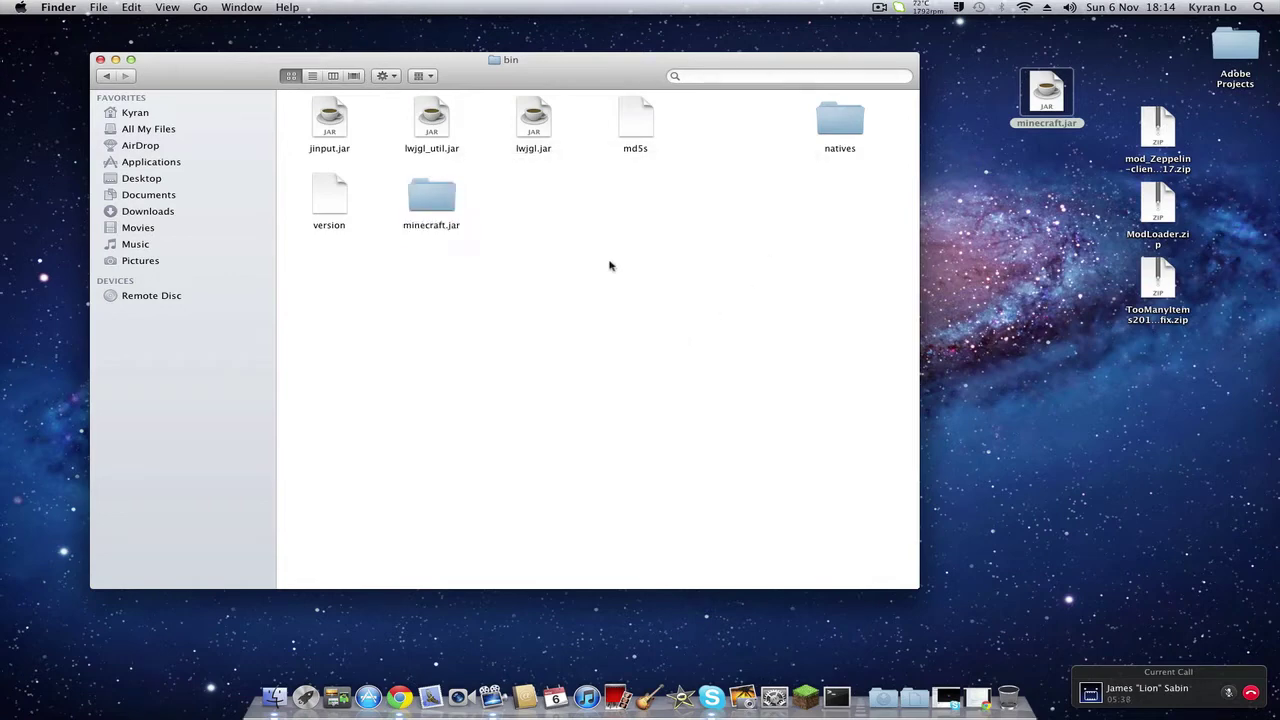
Open the minecraft.jar and mod_Zeppelin-client folders in side-by-side windows.
double_click(432, 191)
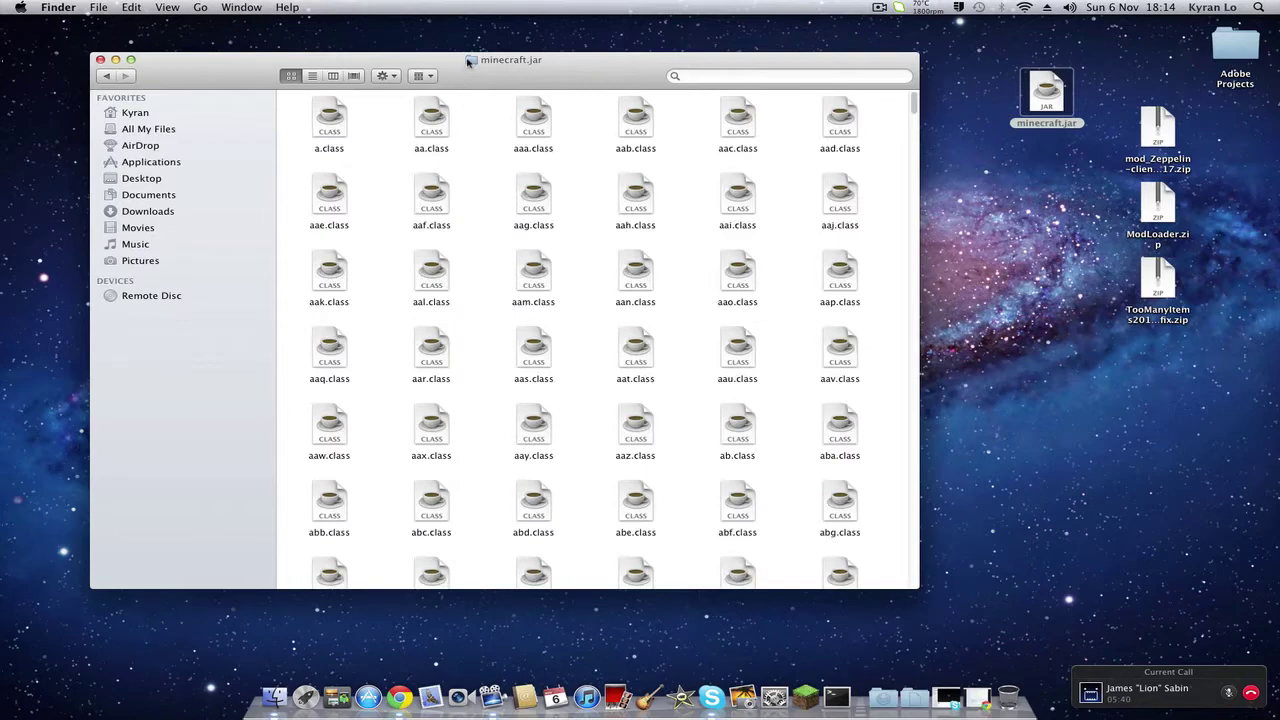
mouse_move(470, 62)
left_mouse_down()
mouse_move(579, 204)
mouse_move(350, 73)
mouse_move(388, 55)
left_mouse_up()
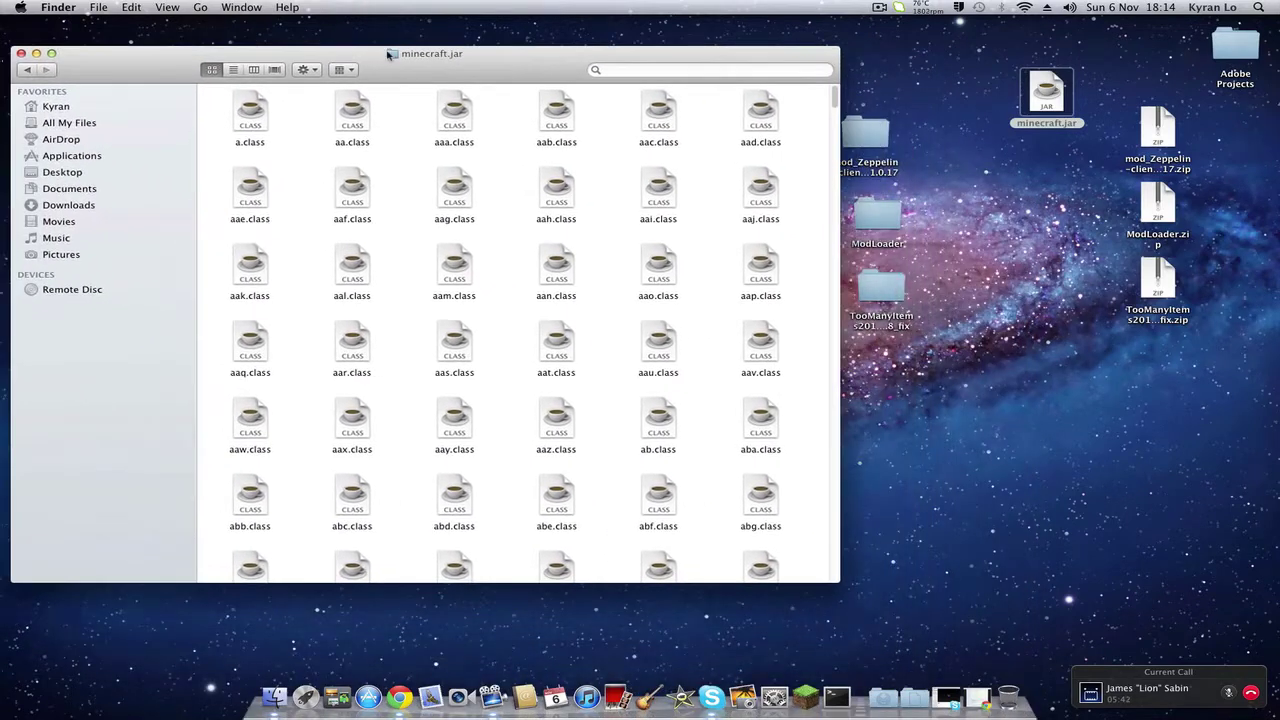
left_click_drag(870, 143, 886, 121)
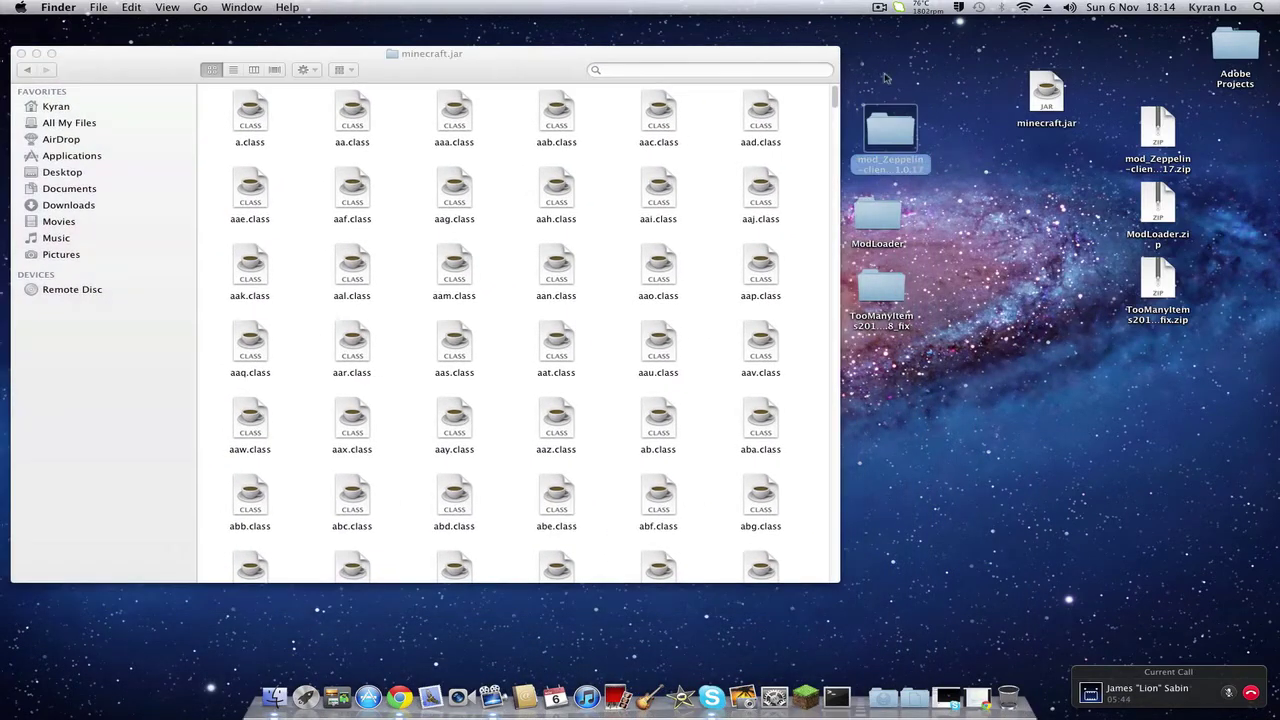
double_click(890, 133)
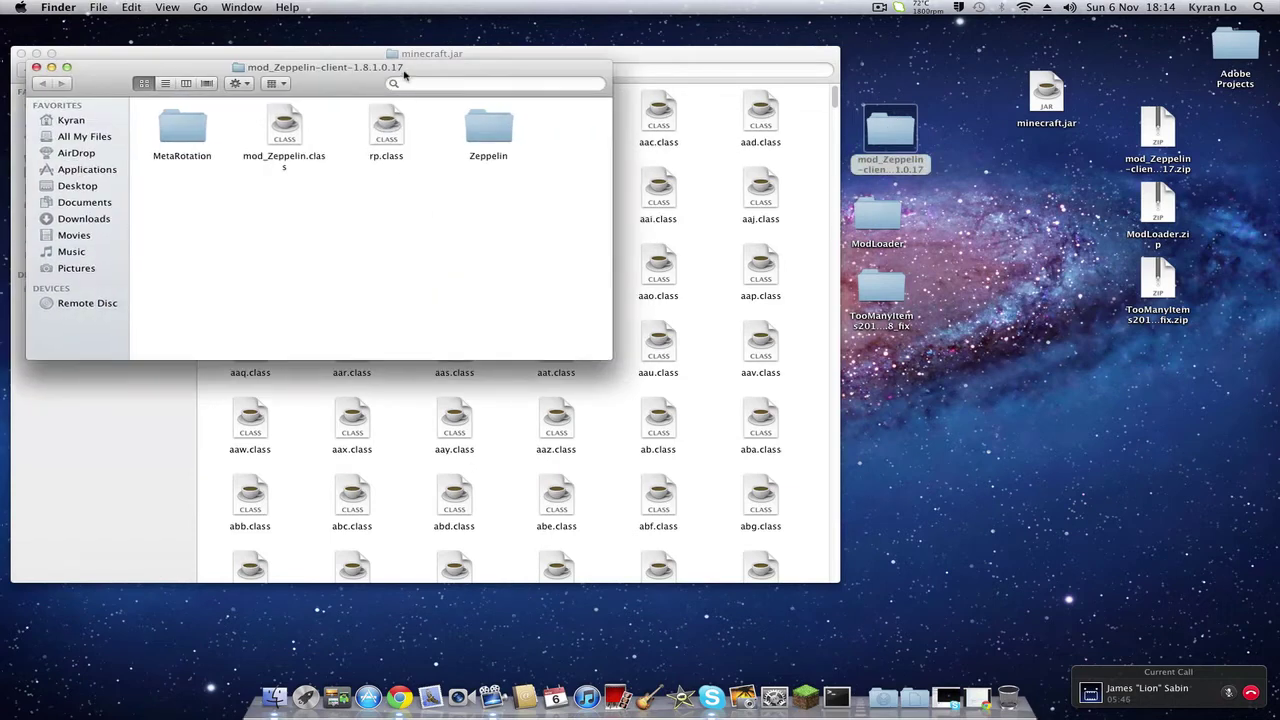
left_click_drag(405, 73, 662, 95)
Move the four Zeppelin items into minecraft.jar, replacing rp.class, and set the emptied folder aside.
mouse_move(798, 237)
left_mouse_down()
mouse_move(370, 92)
mouse_move(755, 122)
left_mouse_up()
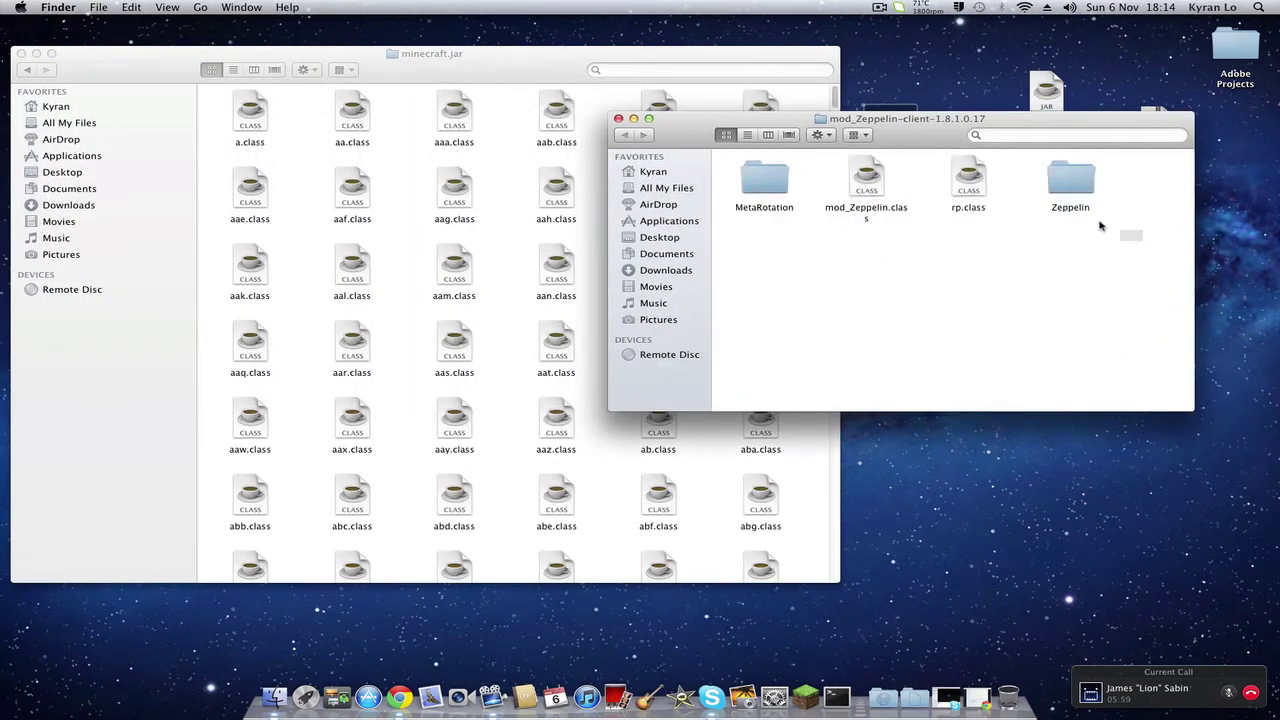
left_click_drag(835, 210, 523, 182)
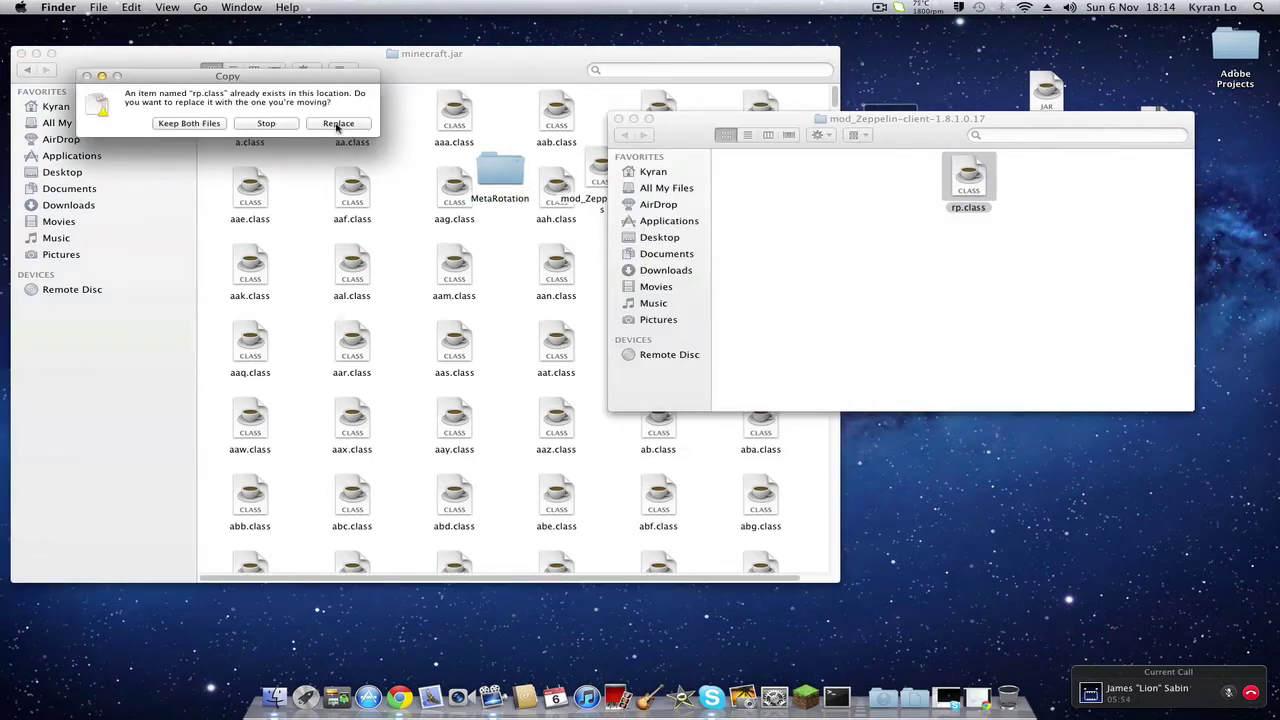
left_click(338, 124)
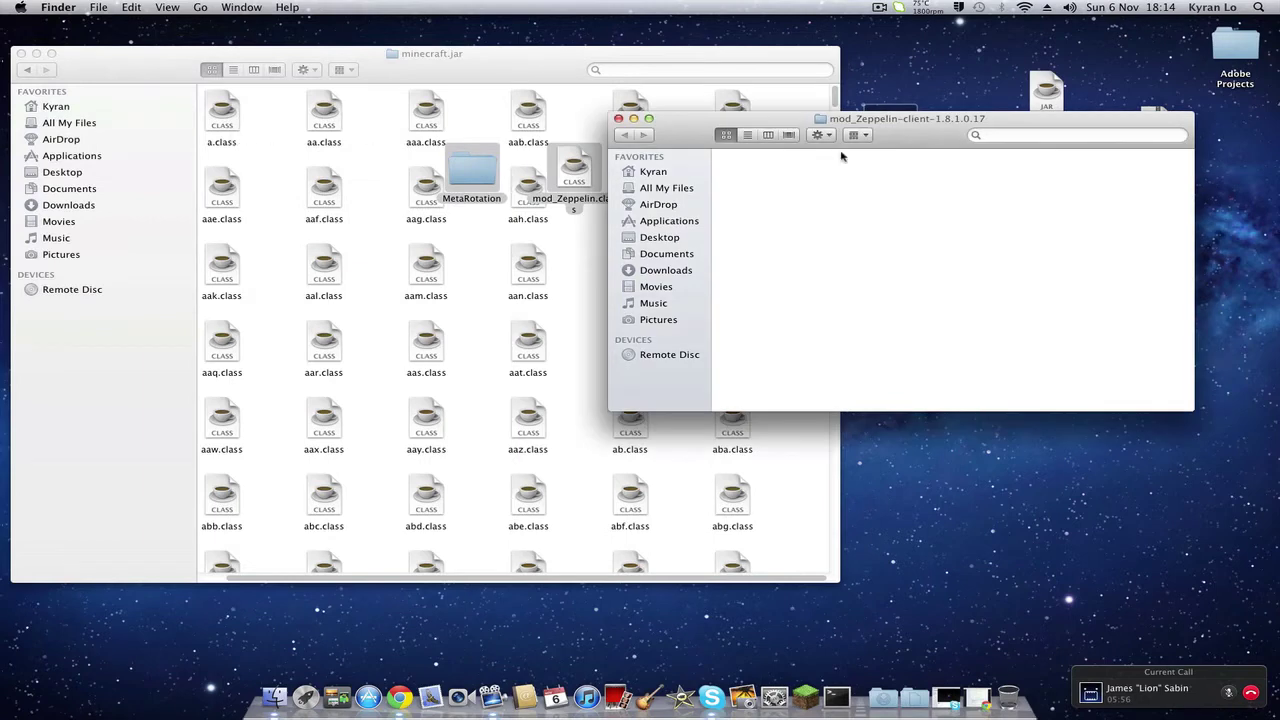
left_click(619, 119)
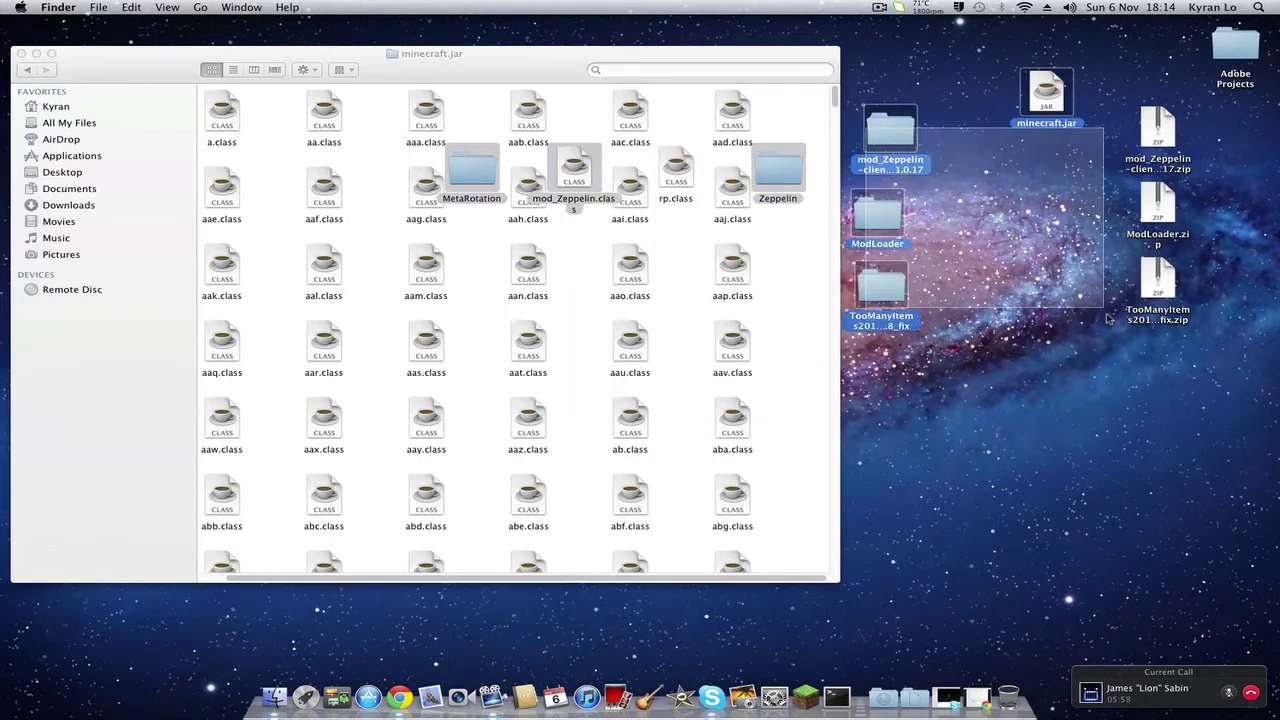
mouse_move(890, 132)
left_mouse_down()
mouse_move(1000, 250)
mouse_move(1137, 364)
mouse_move(1195, 380)
left_mouse_up()
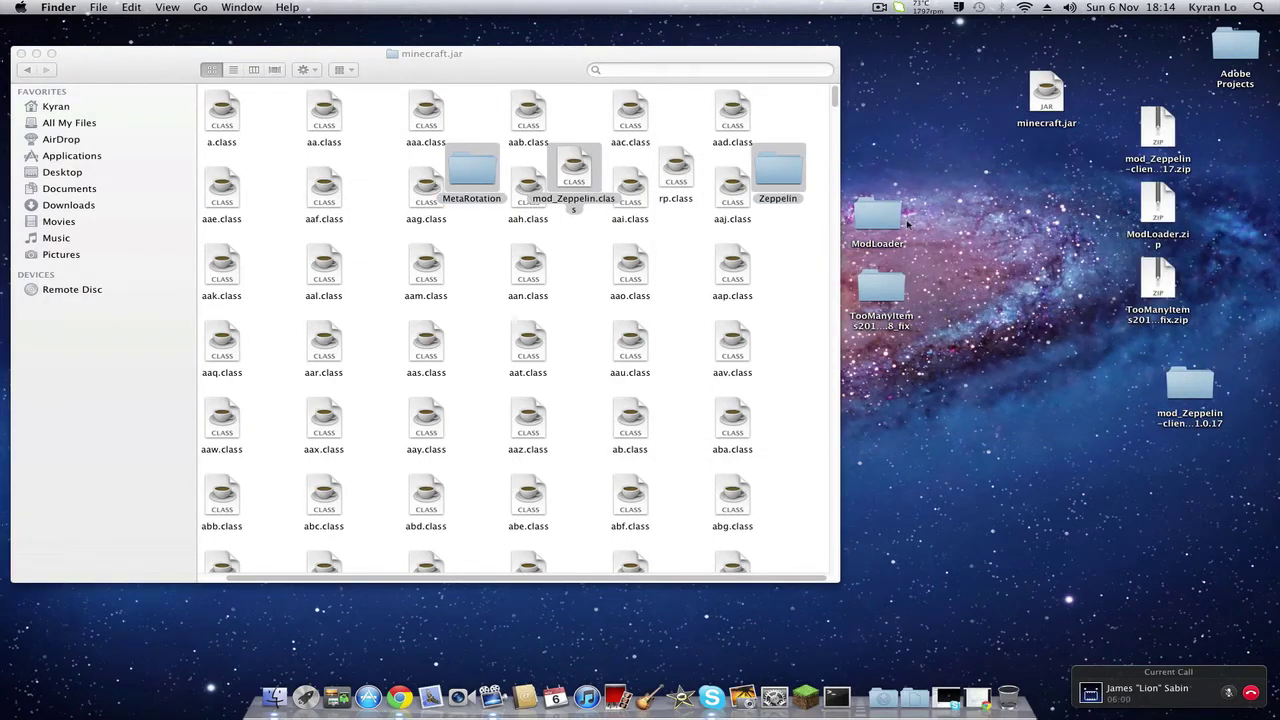
Move all ModLoader class files into minecraft.jar, replacing existing files.
double_click(852, 215)
mouse_move(366, 74)
left_mouse_down()
mouse_move(926, 160)
mouse_move(983, 150)
left_mouse_up()
key("super+a")
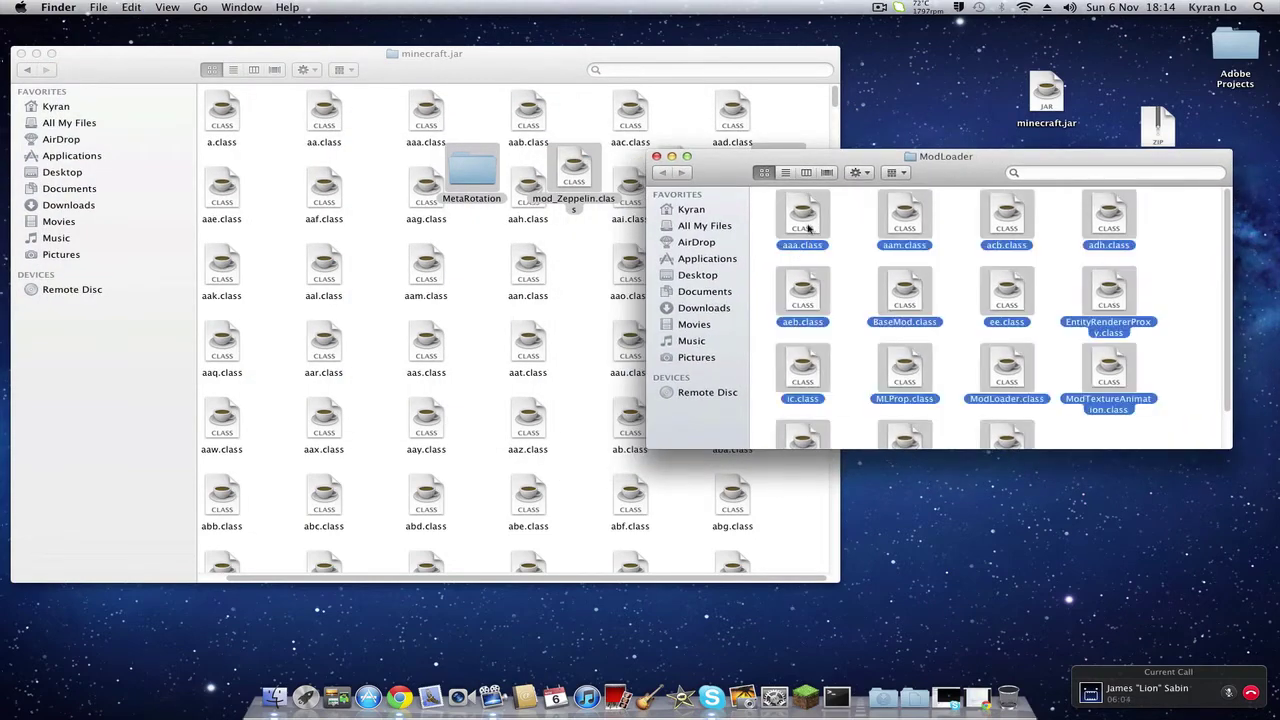
left_click_drag(808, 228, 484, 258)
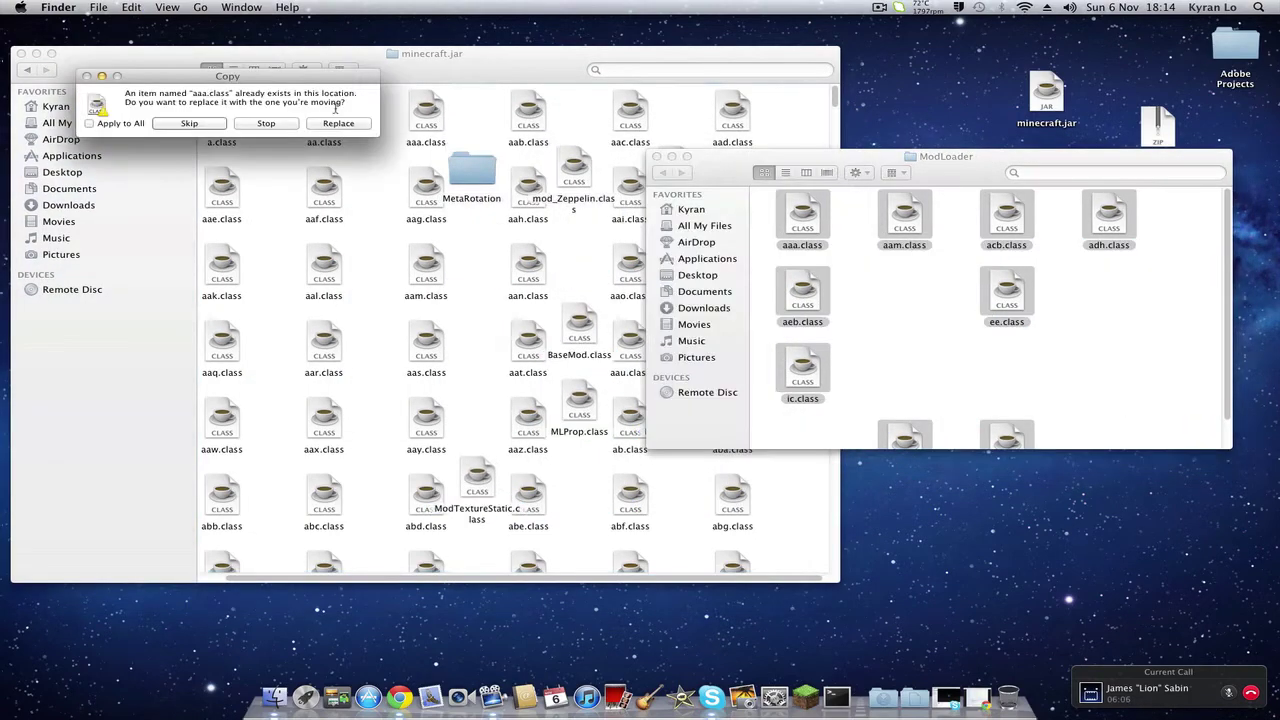
left_click(338, 124)
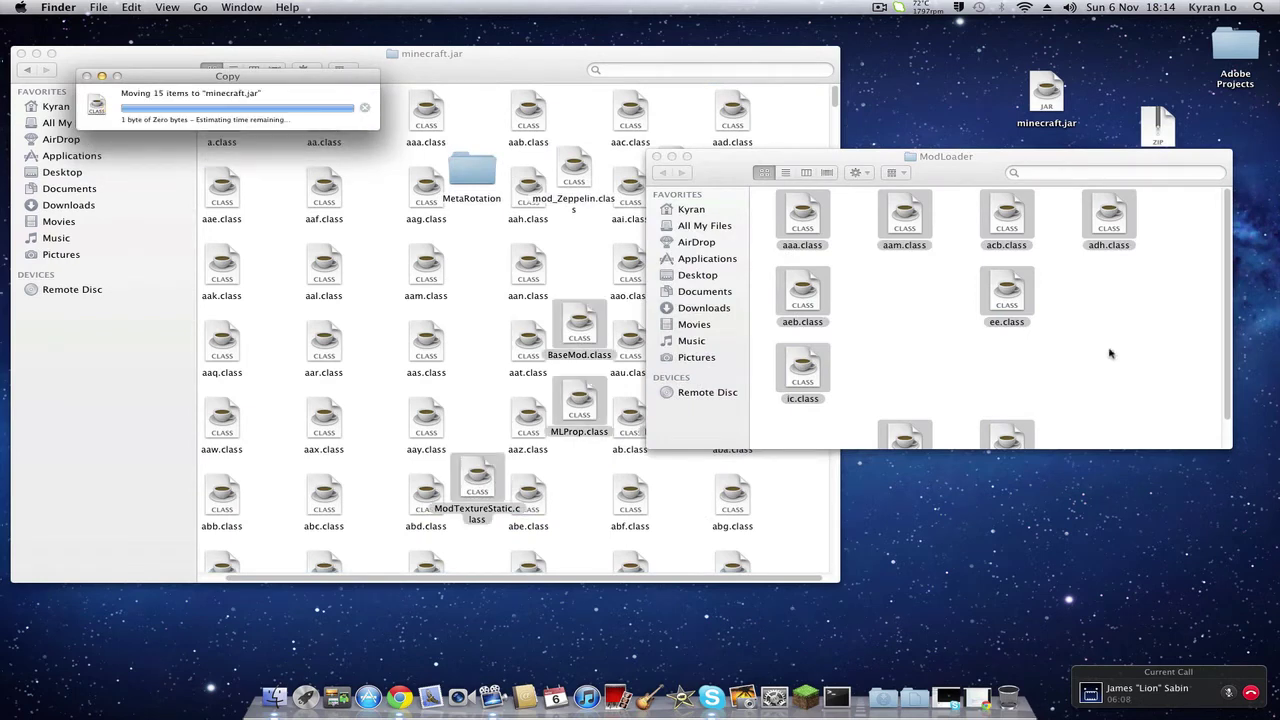
left_click(657, 157)
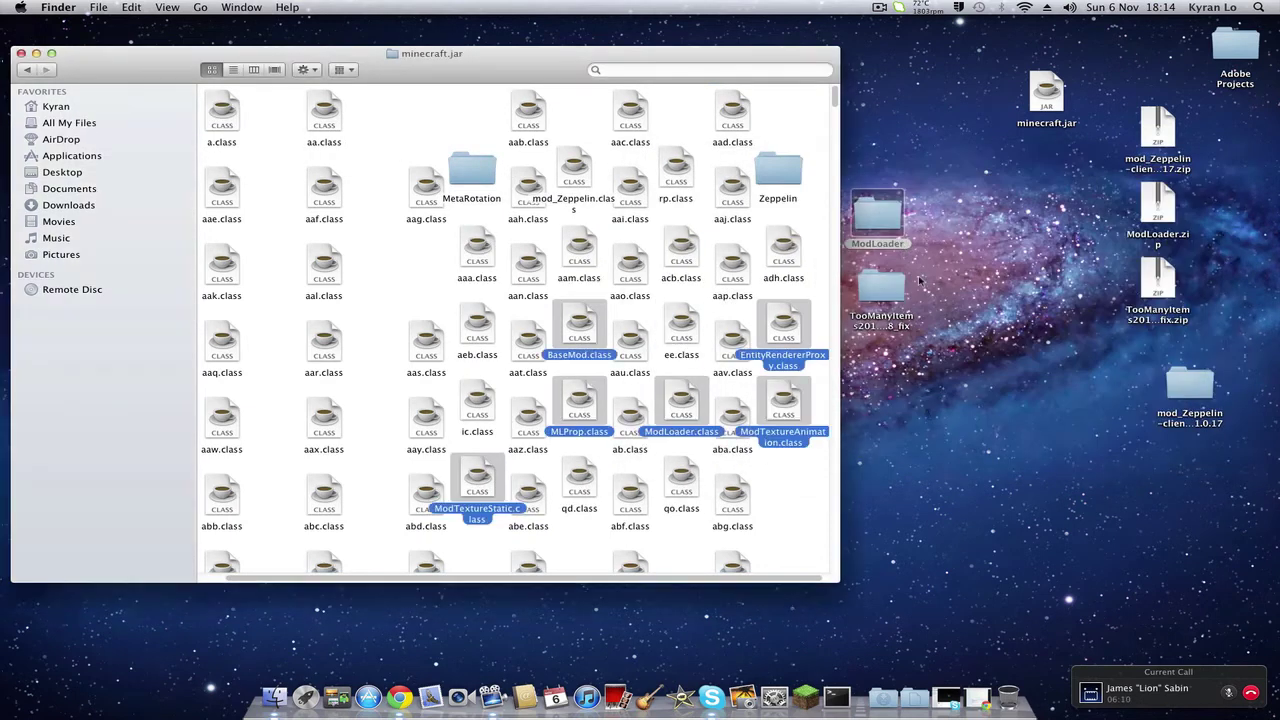
Move all TooManyItems files into minecraft.jar, replacing existing files.
left_click_drag(900, 289, 966, 286)
double_click(963, 283)
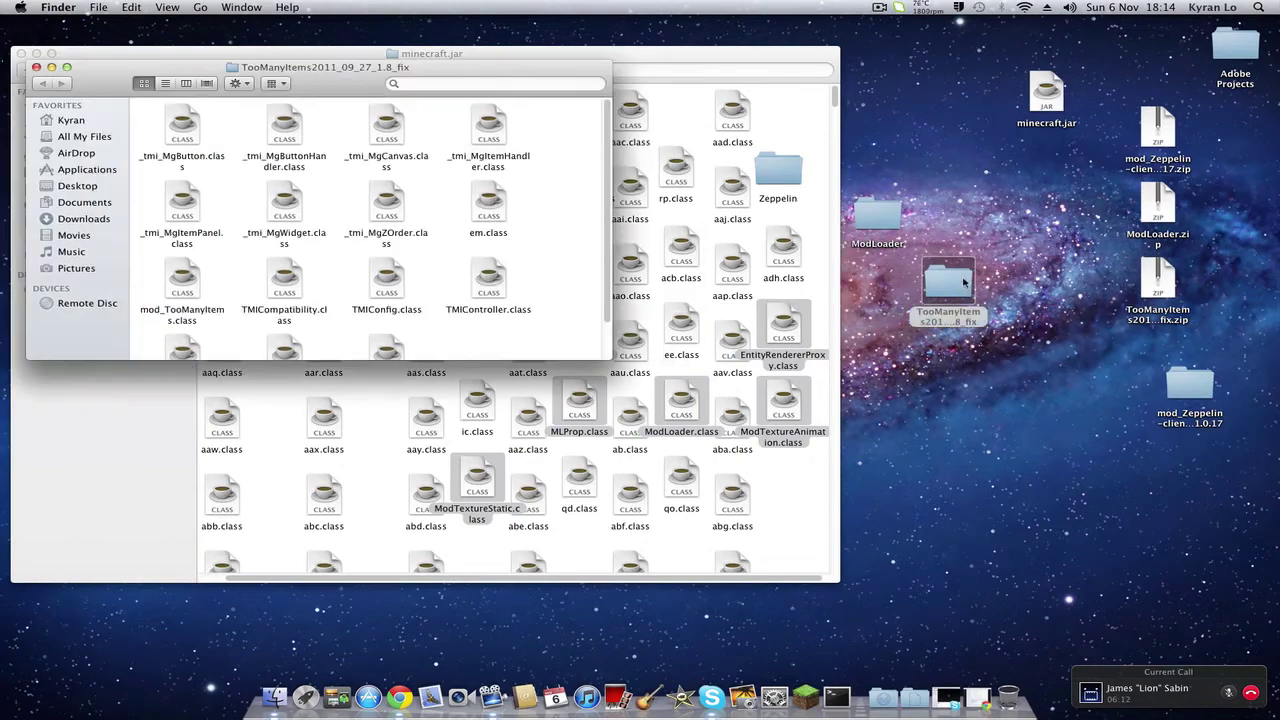
left_click_drag(323, 77, 1000, 183)
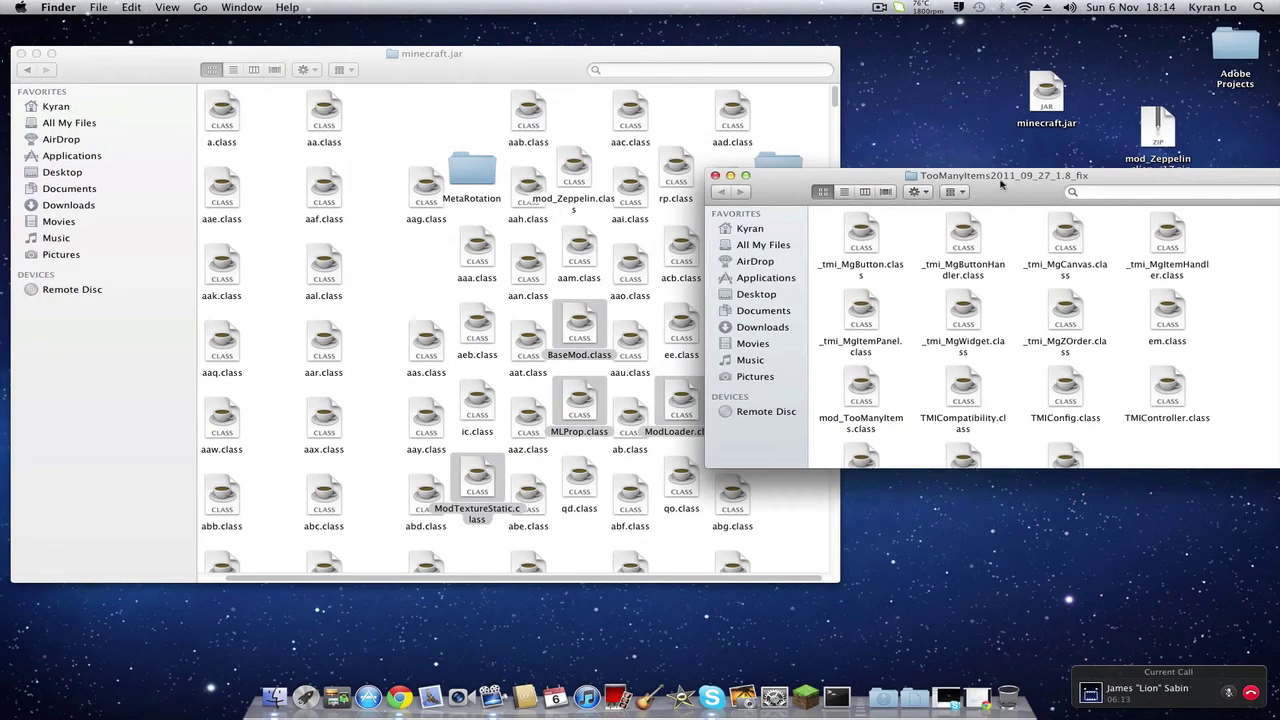
left_click(894, 297)
key("super+a")
left_click_drag(862, 238, 435, 302)
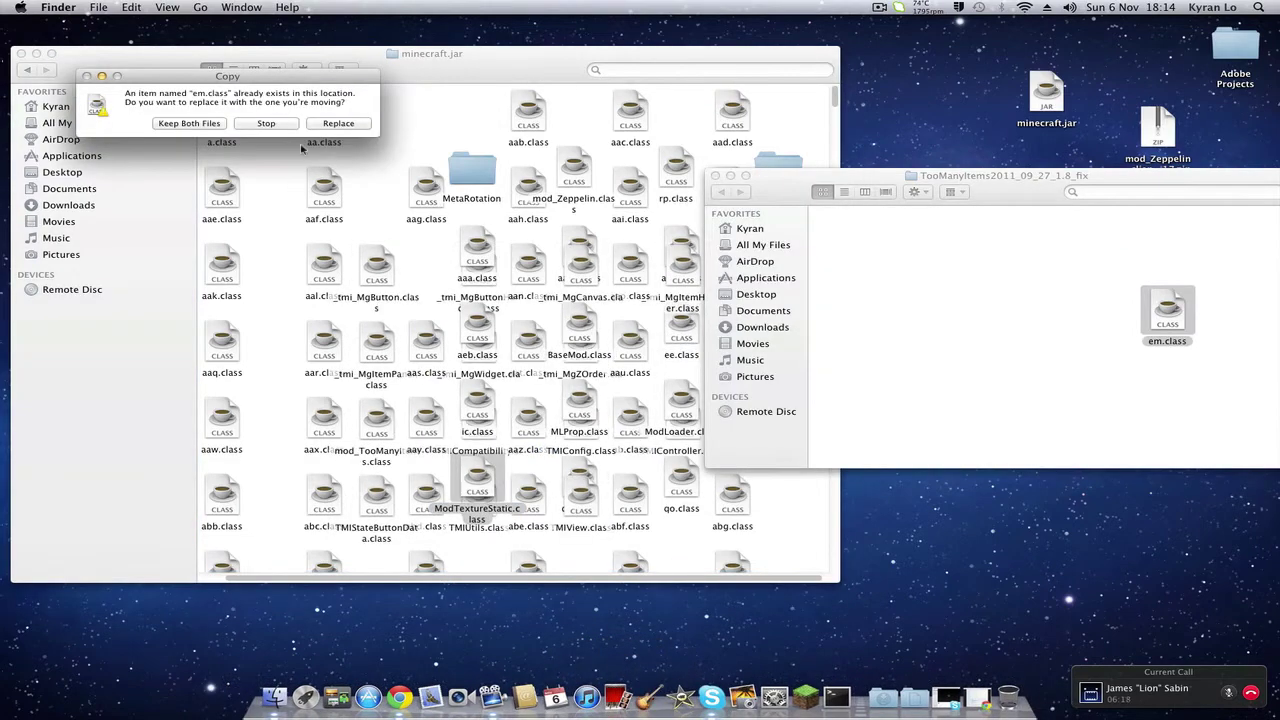
left_click(338, 123)
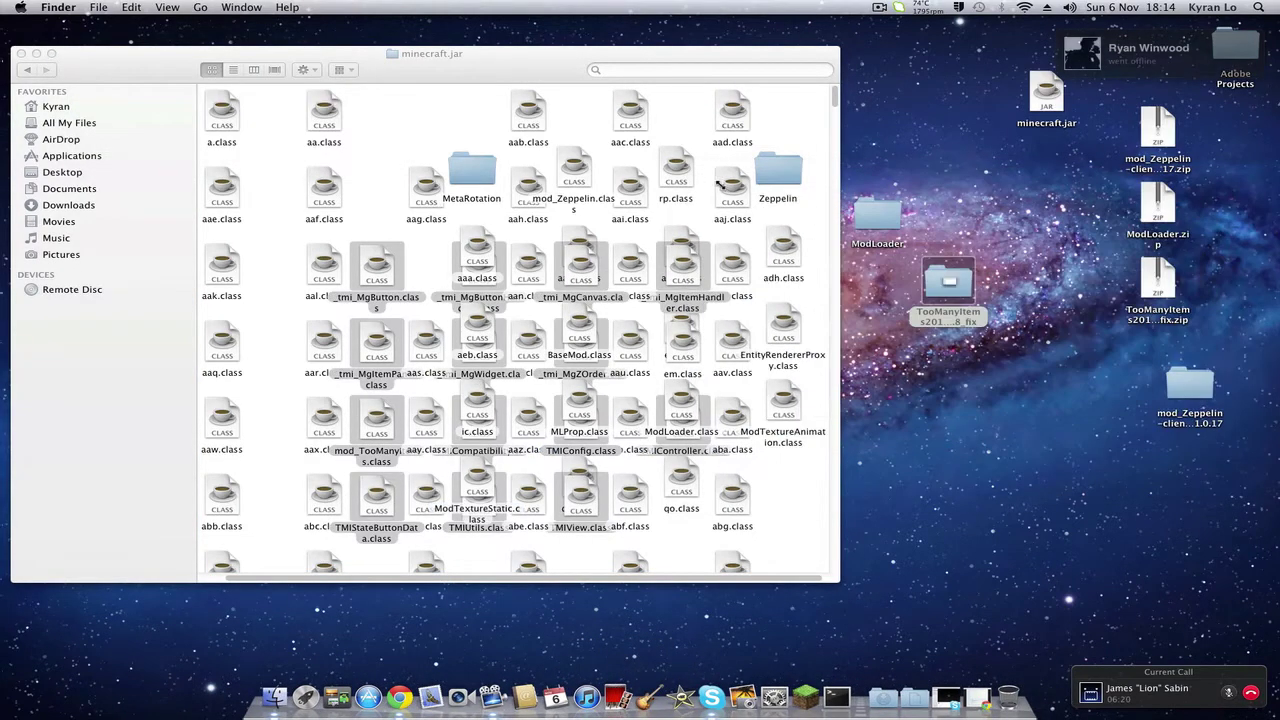
left_click(716, 176)
Clean Up the overlapping icons in minecraft.jar into a grid and close the folder.
scroll(350, 450, "down", 5)
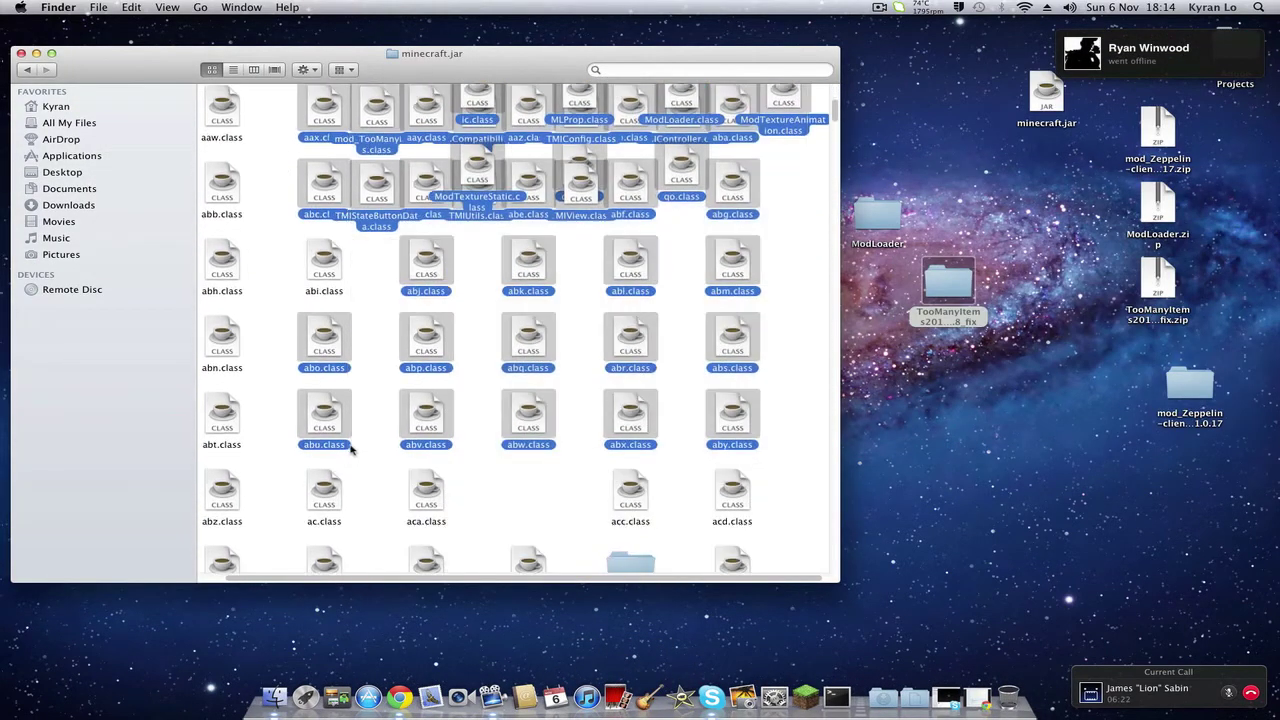
left_click(822, 247)
right_click(785, 193)
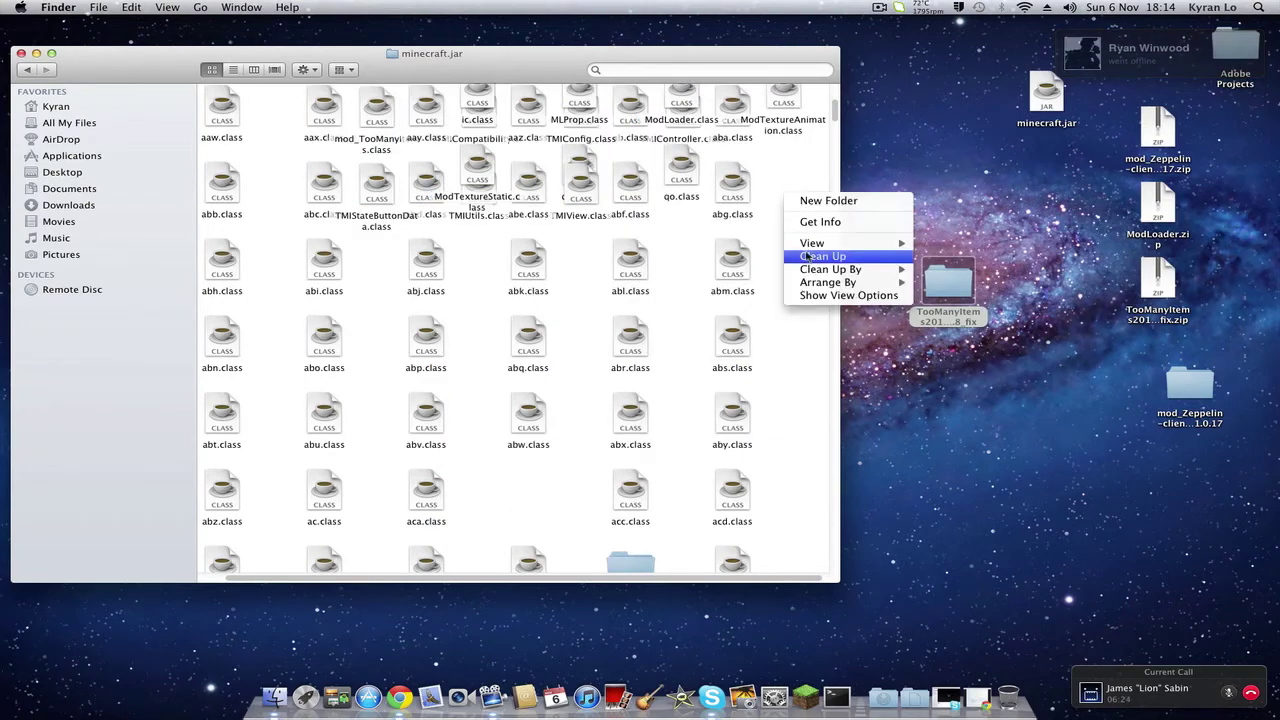
left_click(800, 326)
scroll(760, 330, "down", 10)
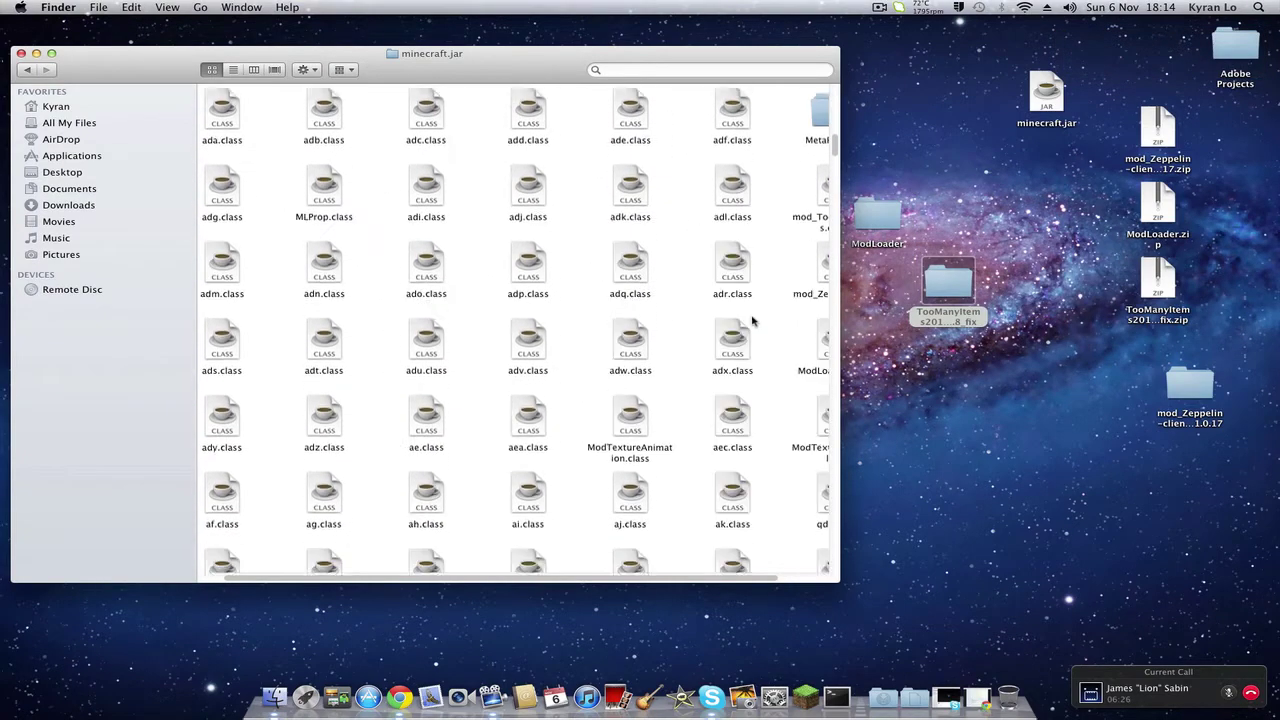
scroll(752, 320, "down", 10)
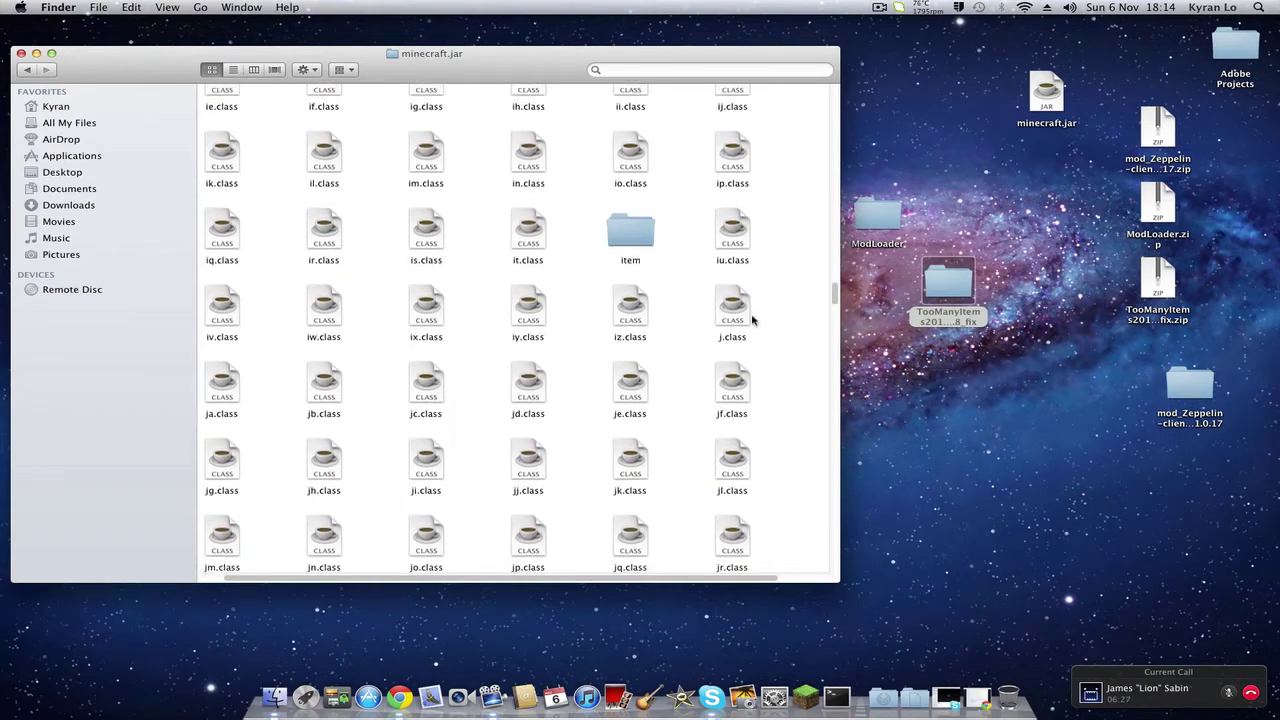
left_click(21, 54)
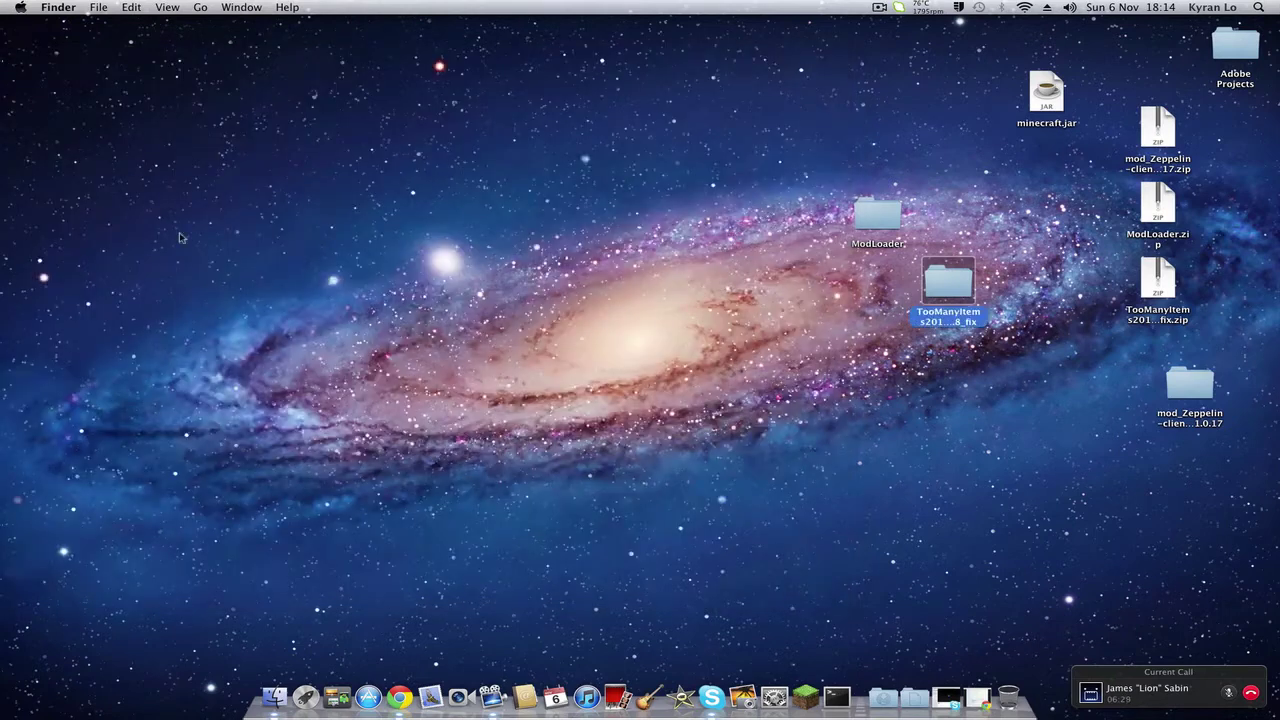
Launch Minecraft and log in with the account username and password, remembering the password.
left_click(812, 690)
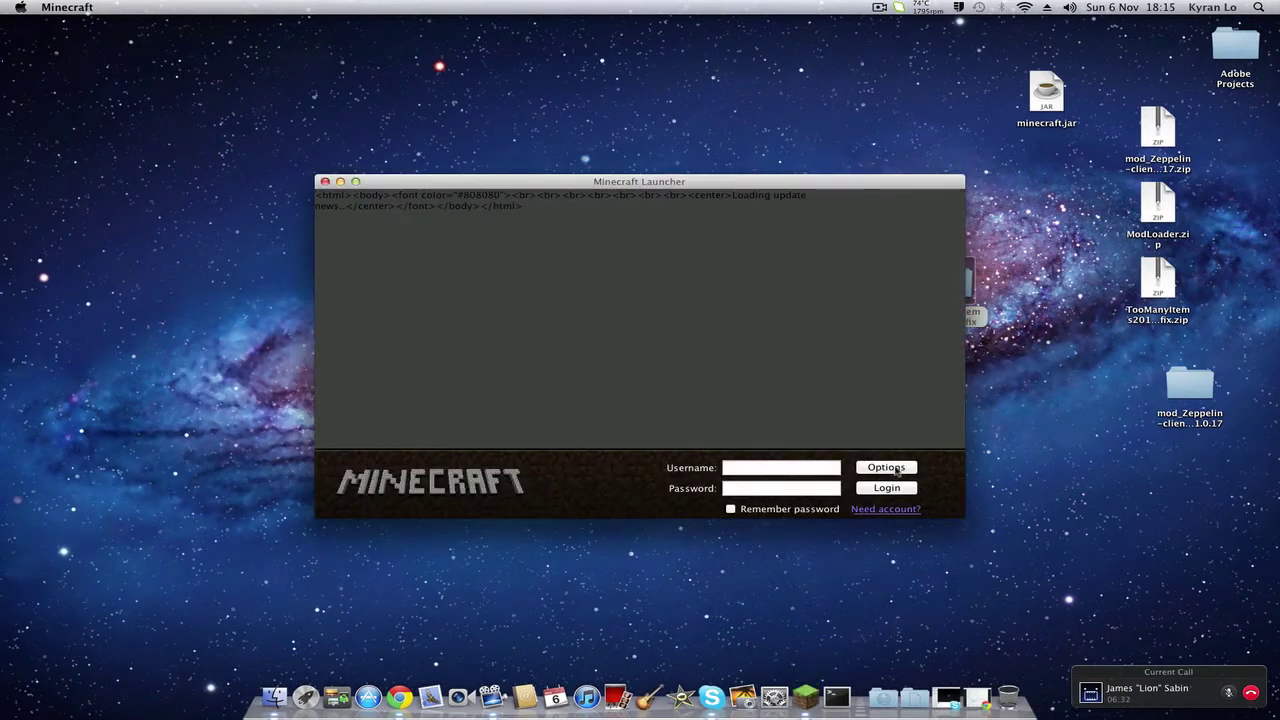
left_click(798, 469)
type("dog1")
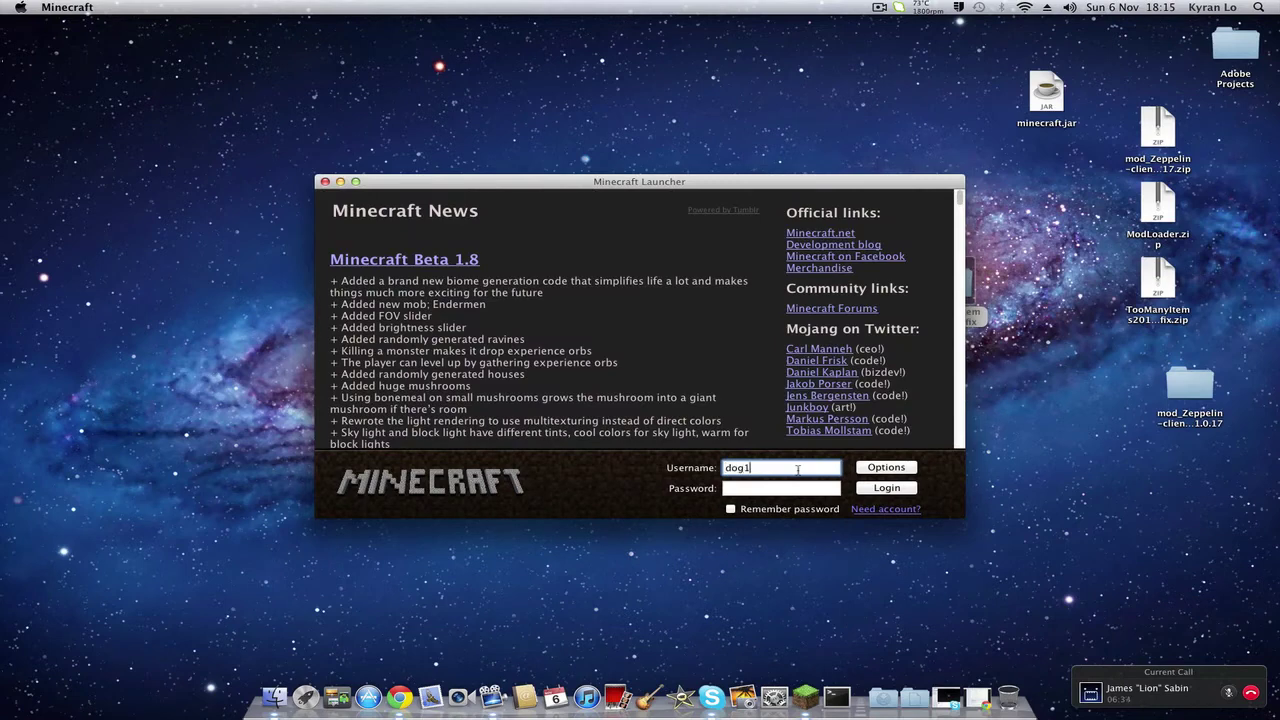
left_click(825, 490)
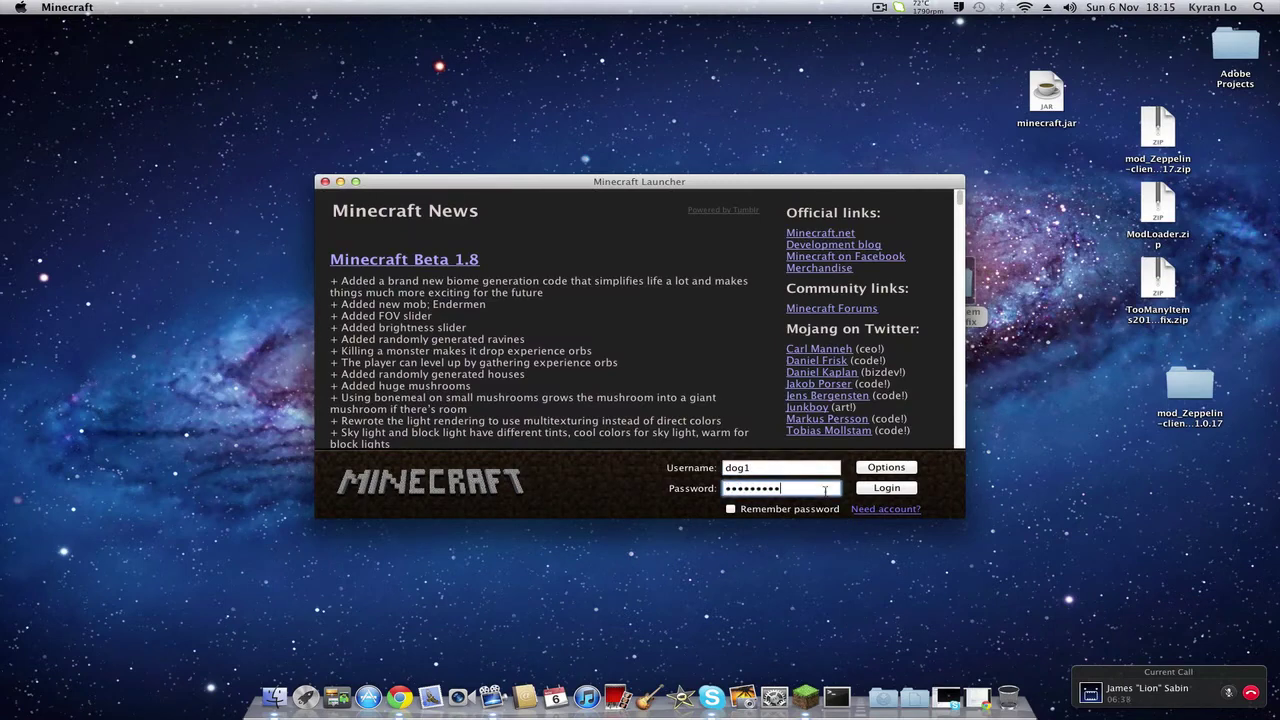
left_click(808, 509)
left_click(860, 490)
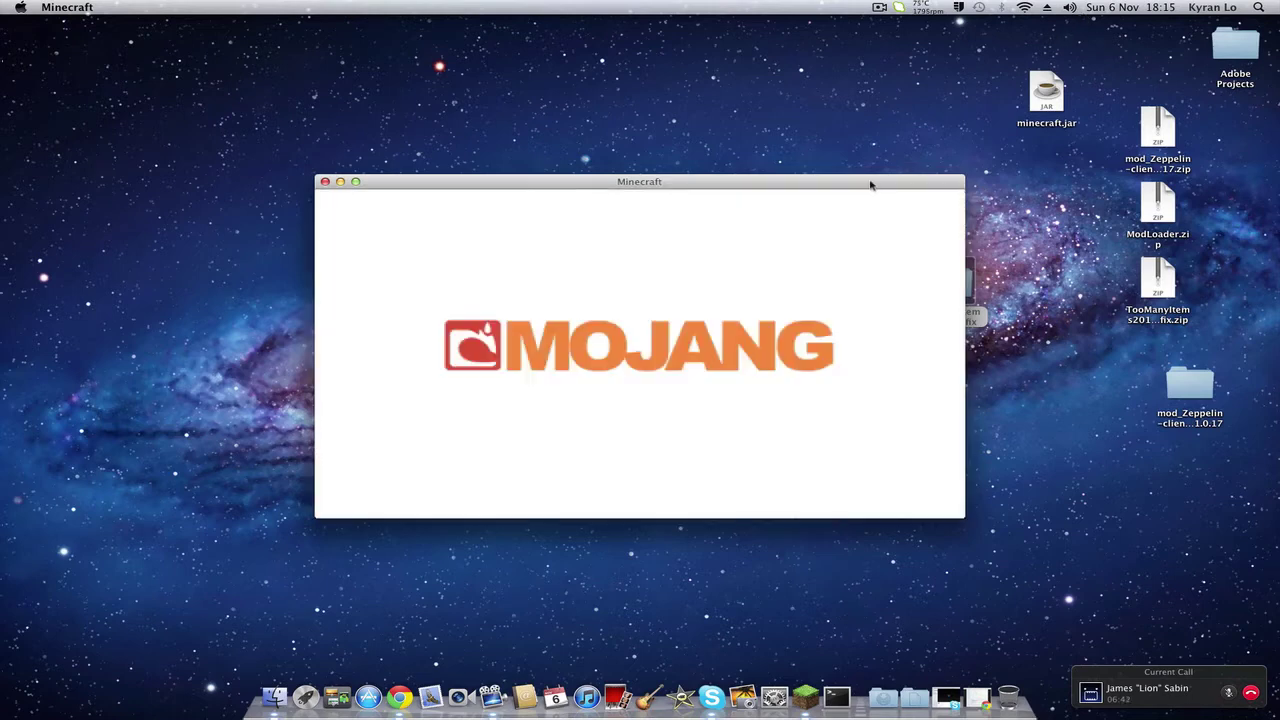
Create a New World in Singleplayer.
left_click_drag(870, 185, 742, 132)
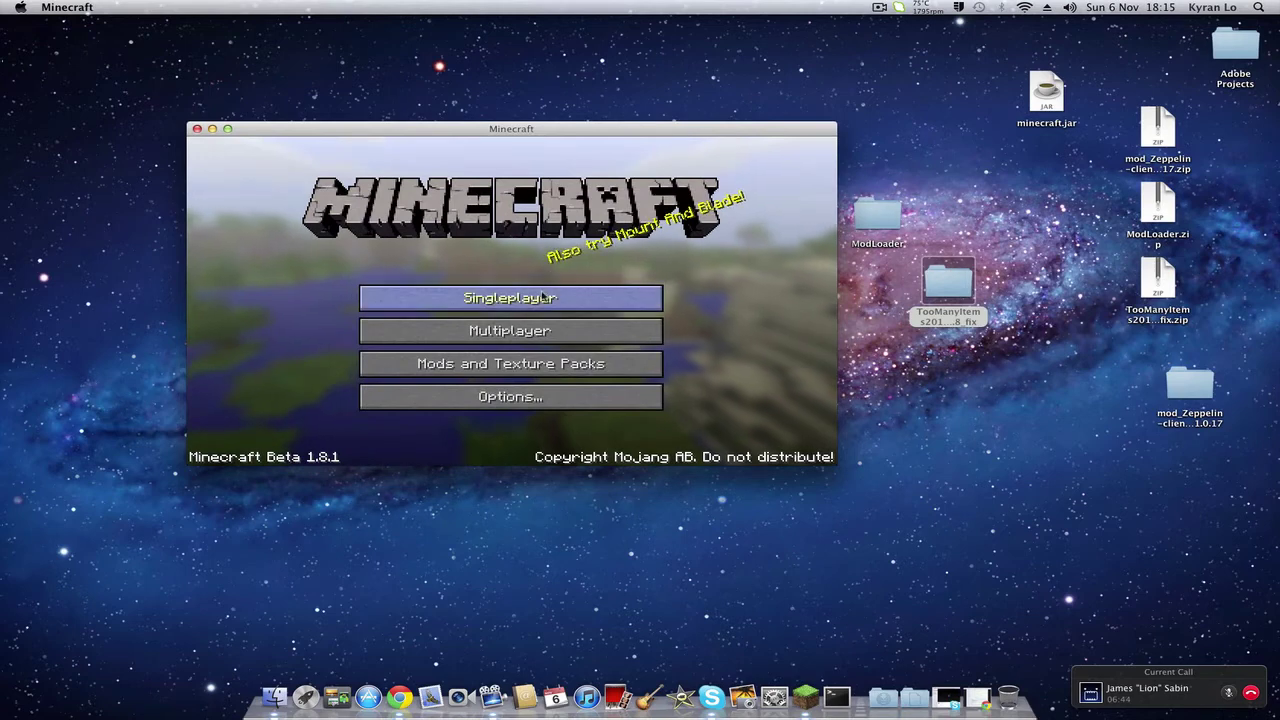
left_click(543, 298)
left_click(620, 410)
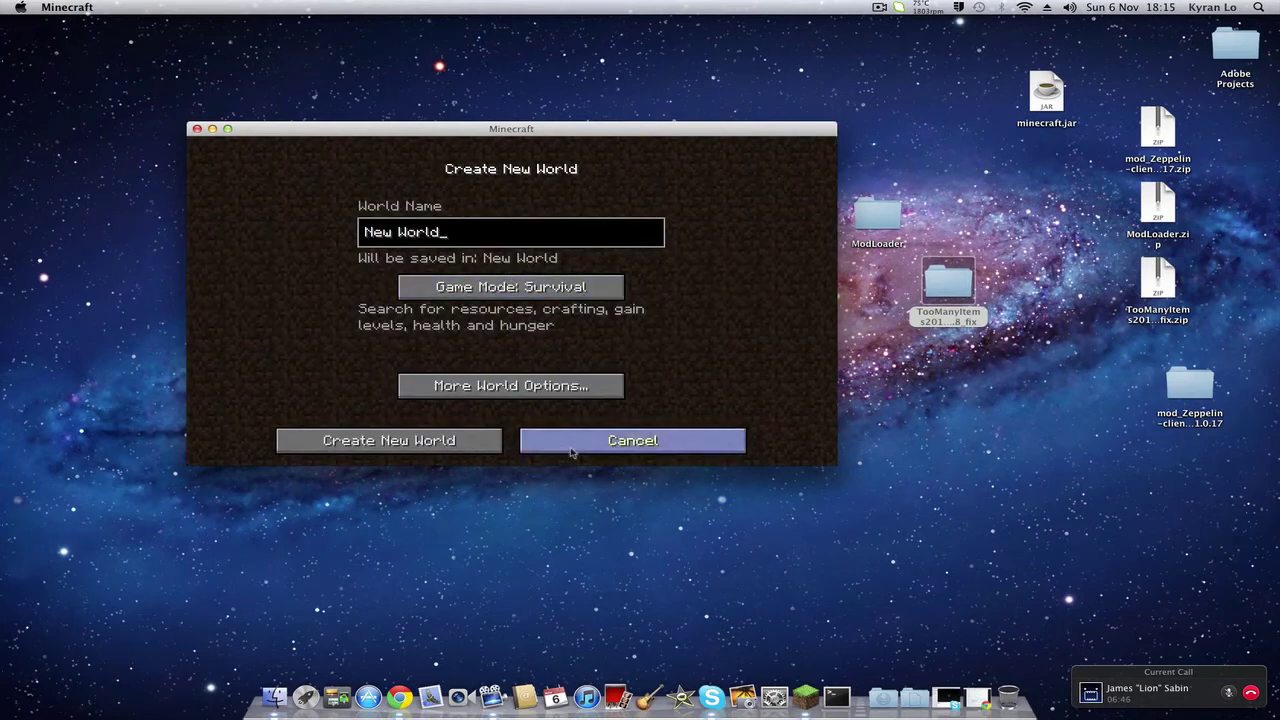
left_click(480, 447)
Drag the leftover desktop mod files to the Trash and return to the game.
mouse_move(824, 36)
left_mouse_down()
mouse_move(974, 152)
mouse_move(1274, 626)
left_mouse_up()
mouse_move(1268, 513)
left_mouse_down()
mouse_move(914, 90)
mouse_move(880, 106)
left_mouse_up()
mouse_move(893, 223)
left_mouse_down()
mouse_move(1058, 642)
mouse_move(1022, 708)
mouse_move(1010, 702)
left_mouse_up()
left_click_drag(638, 131, 852, 158)
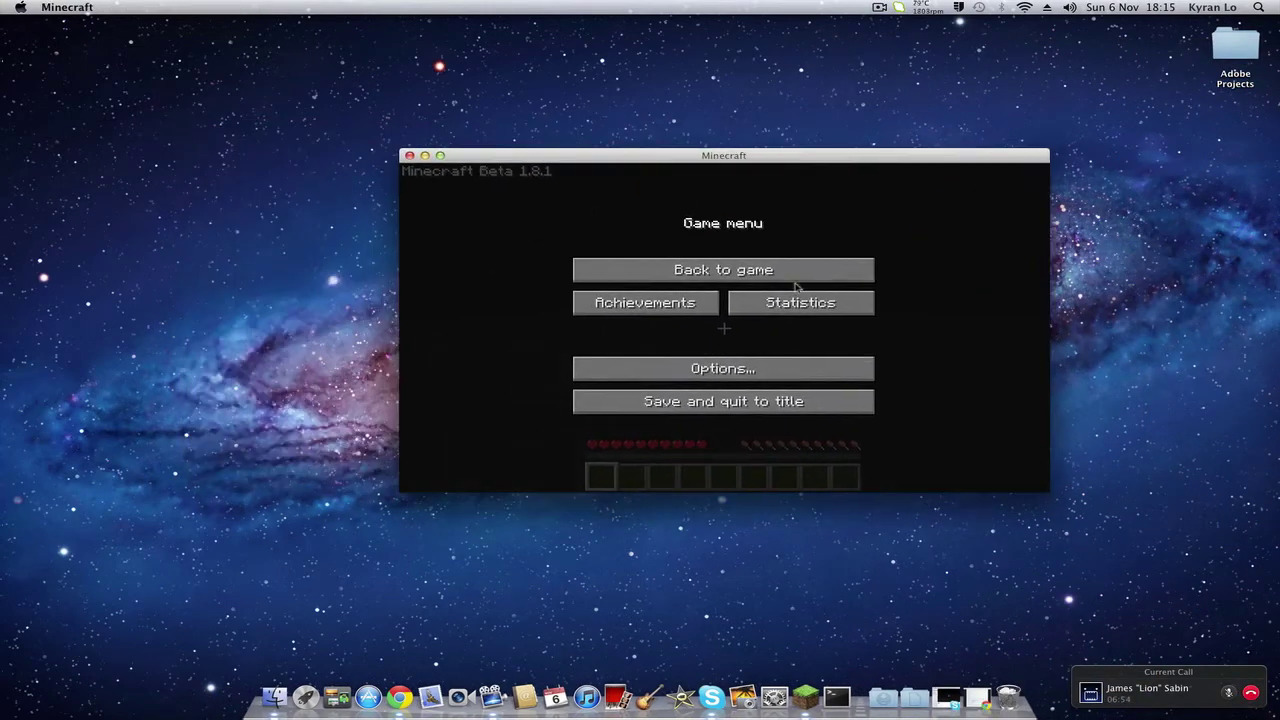
left_click(791, 272)
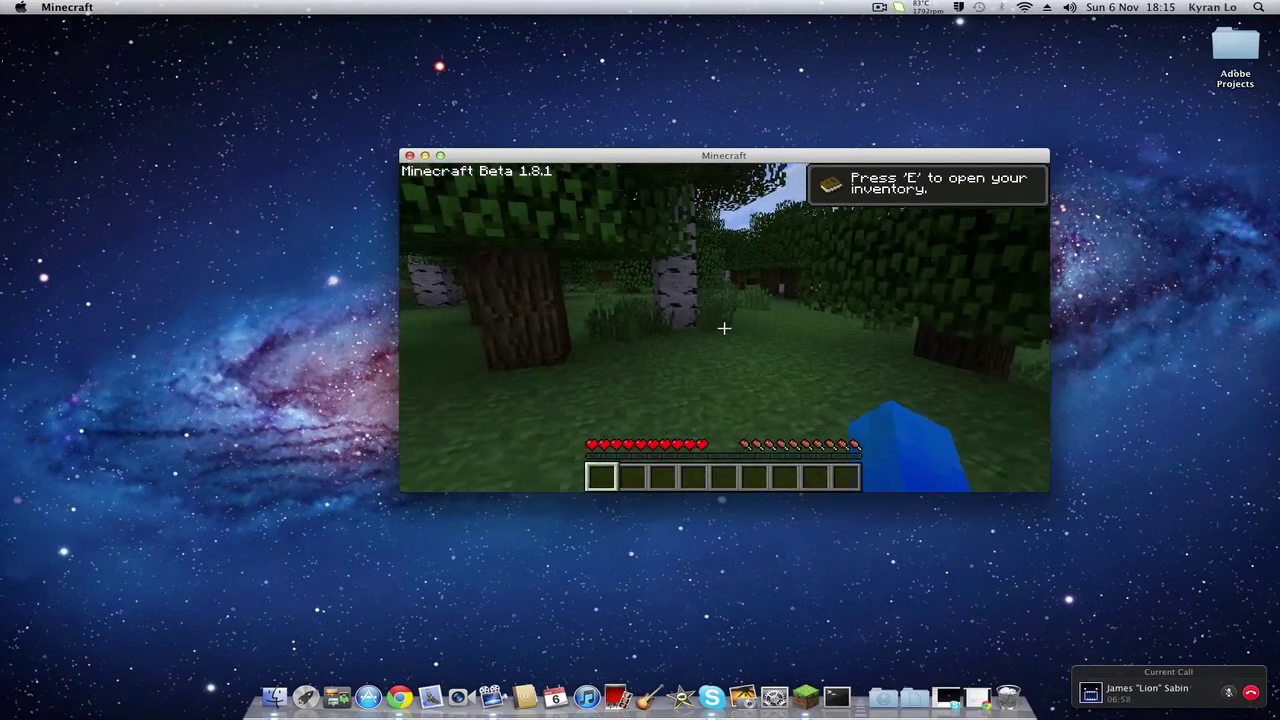
Take a stack of wood logs from the TooManyItems panel in the inventory.
key("e")
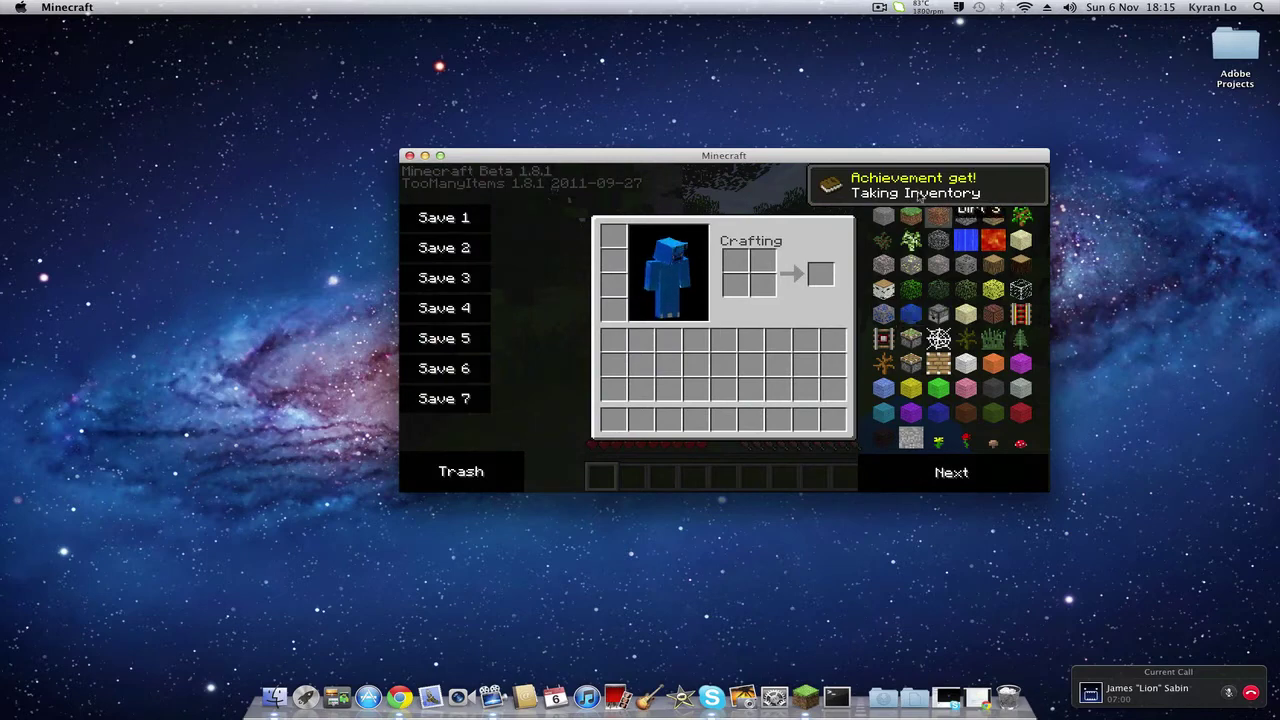
left_click(1039, 486)
left_click(1035, 487)
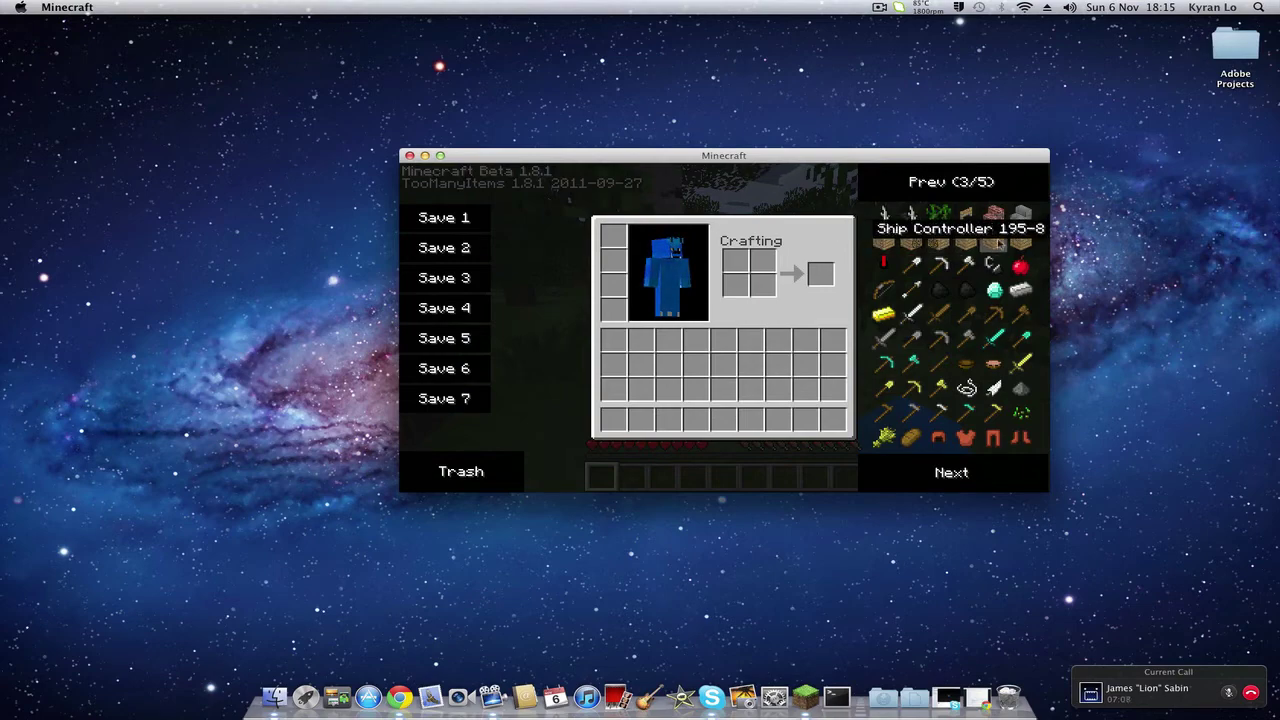
left_click(1015, 243)
key("e")
Place about ten wood log blocks on the grass, then pause to save the level.
right_click(723, 327)
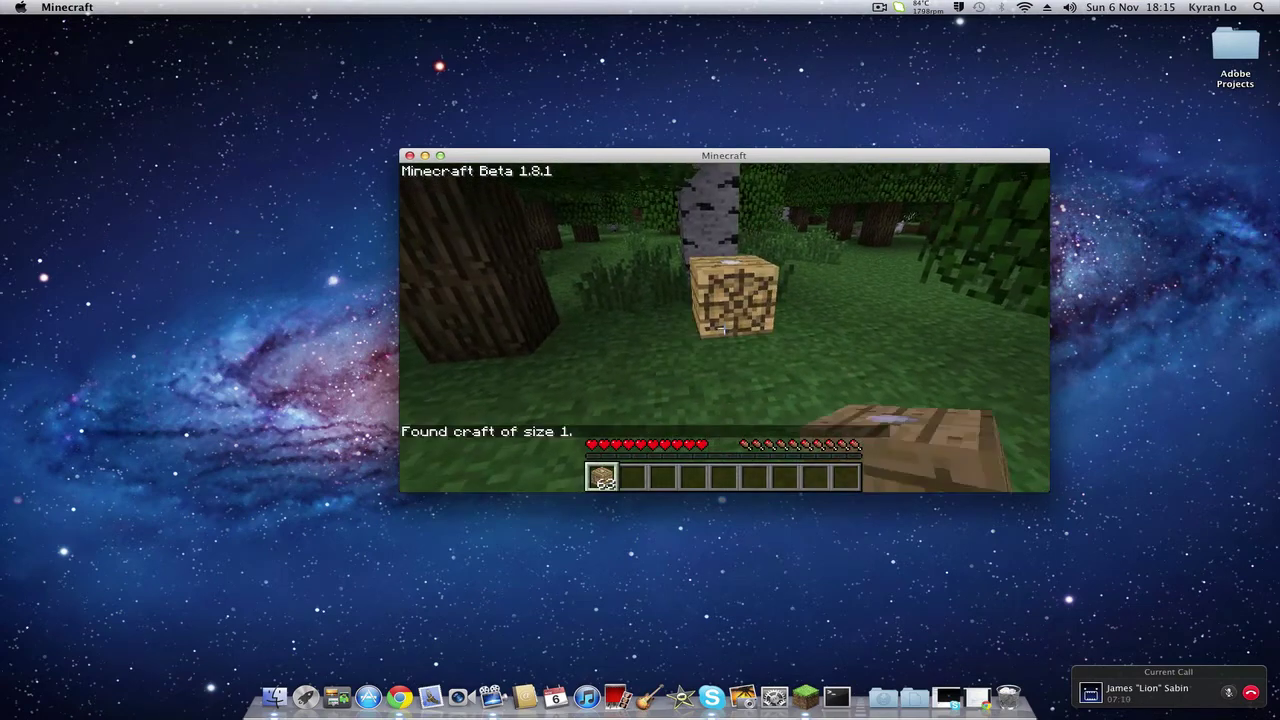
right_click(723, 327)
right_click(723, 327)
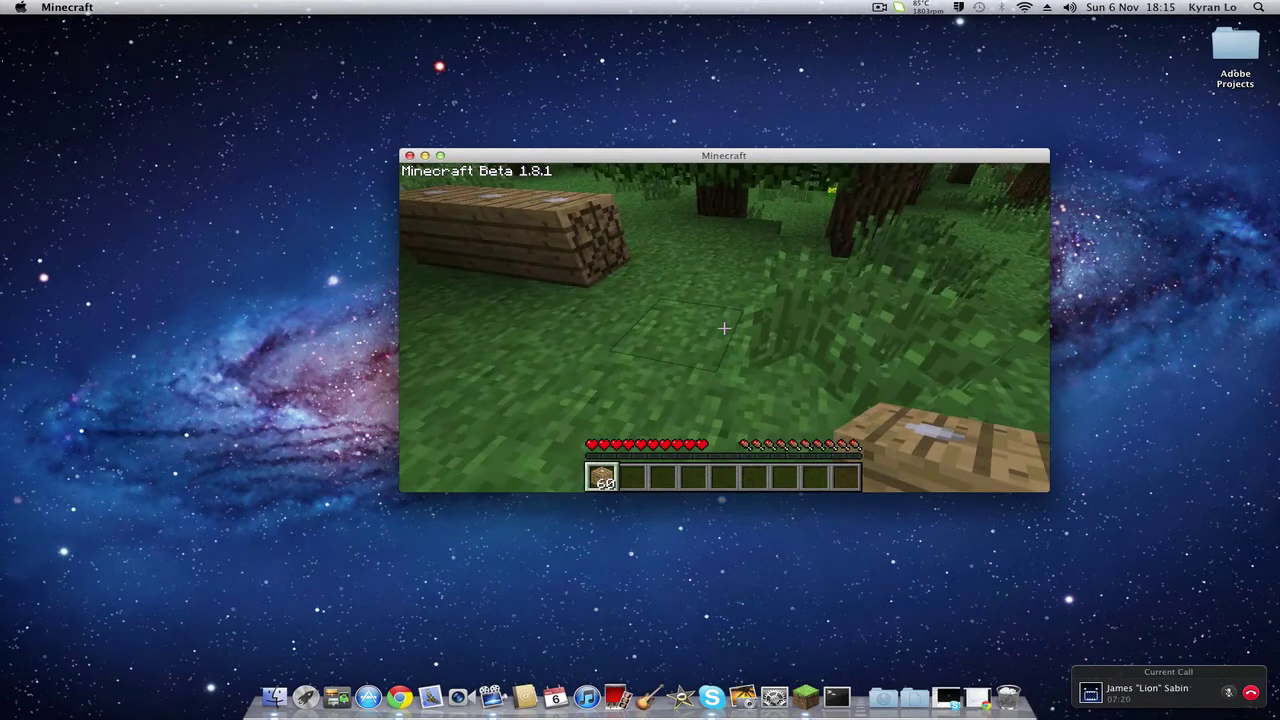
right_click(723, 327)
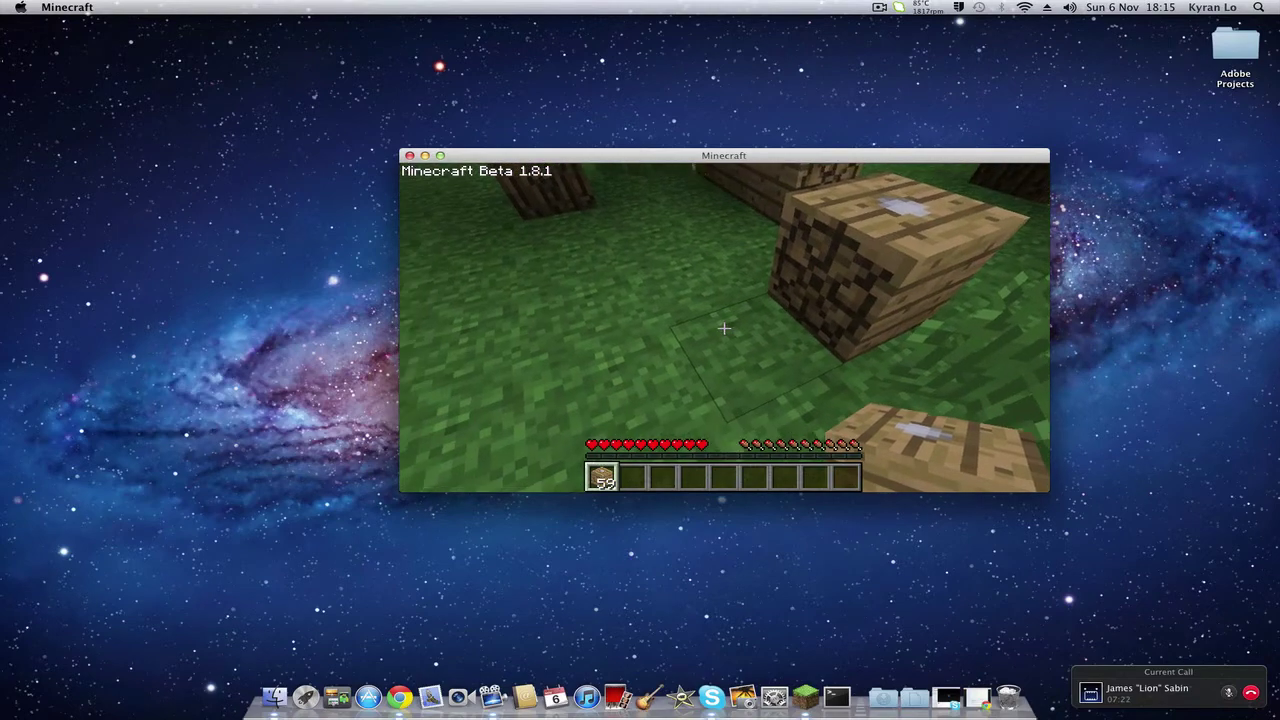
right_click(723, 327)
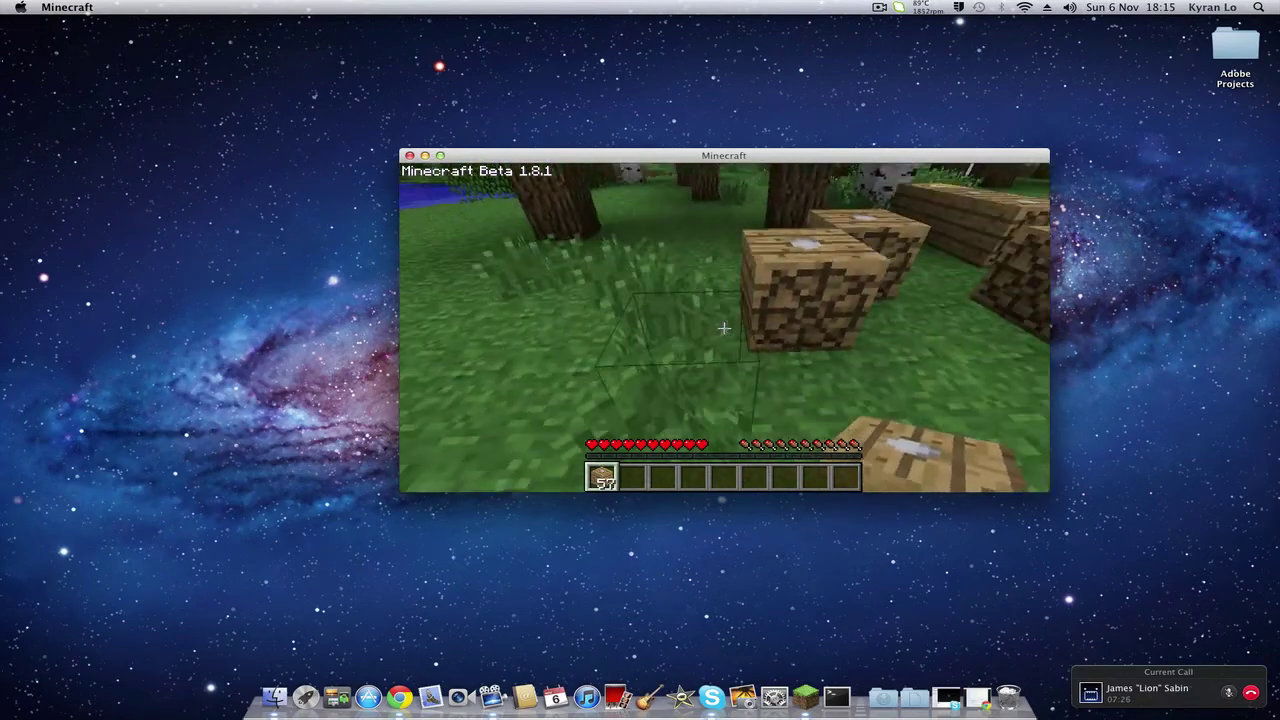
right_click(723, 327)
right_click(723, 327)
right_click(723, 327)
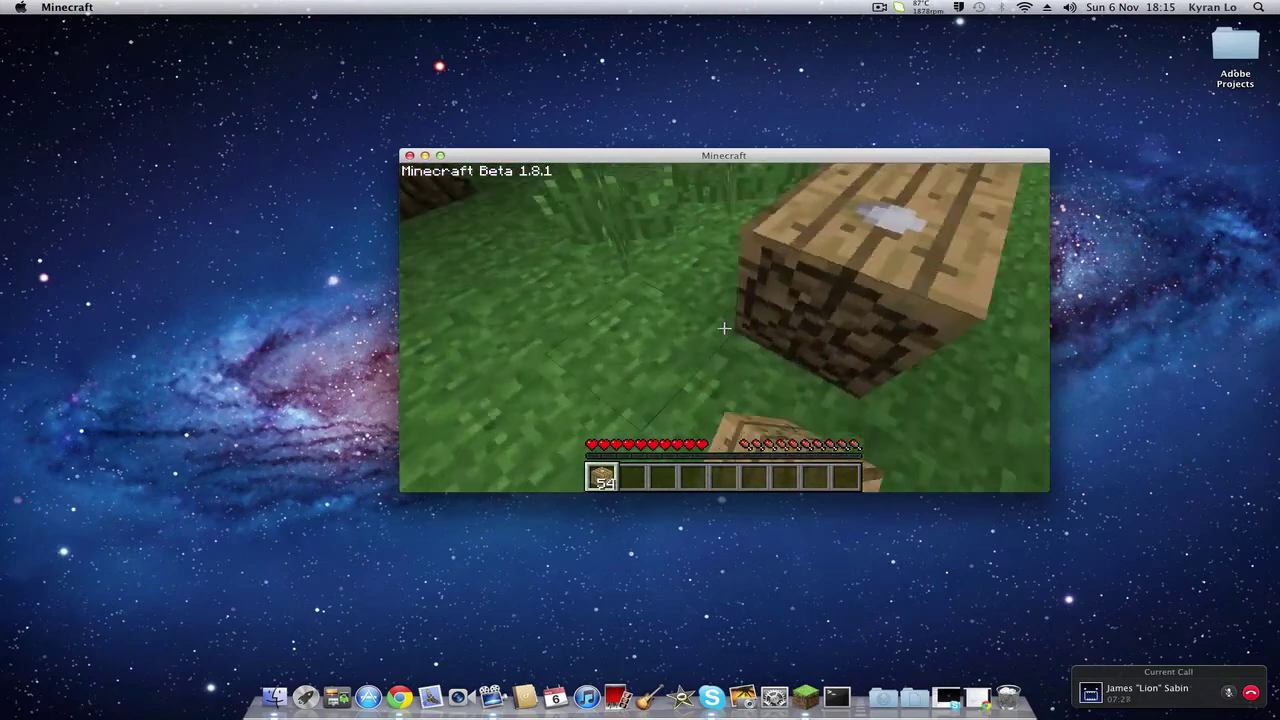
right_click(723, 327)
right_click(723, 327)
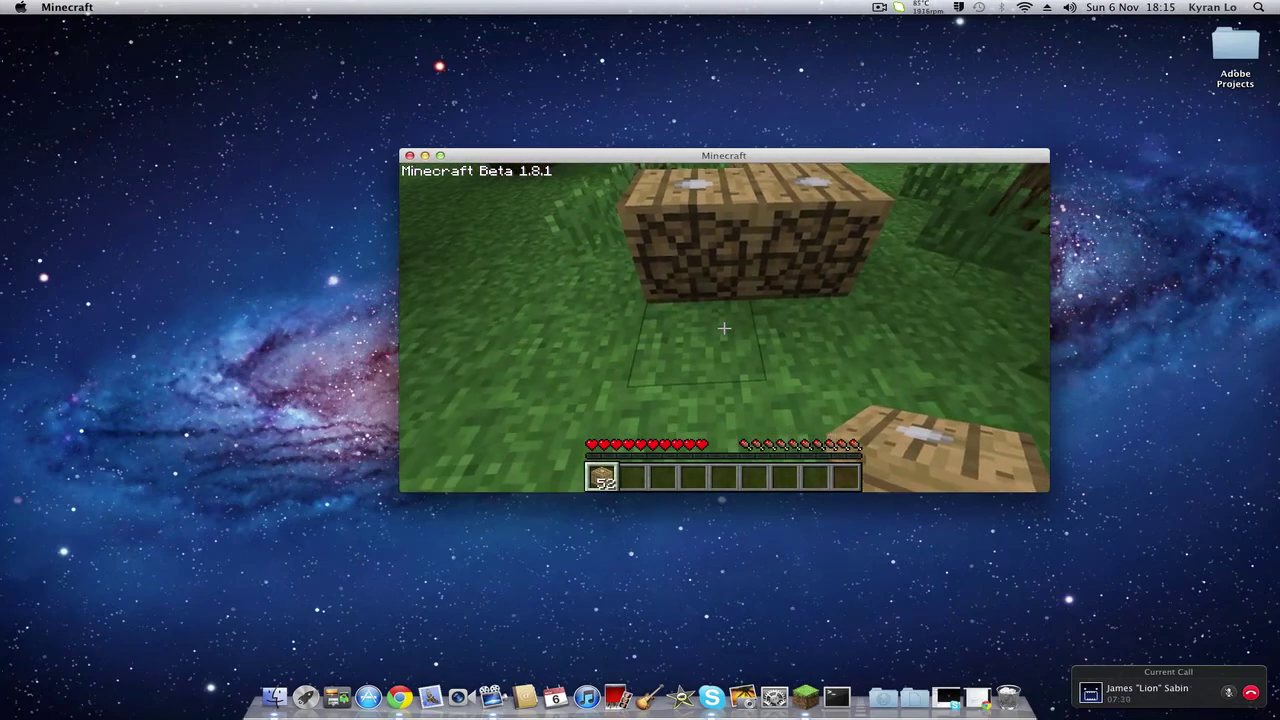
key("Escape")
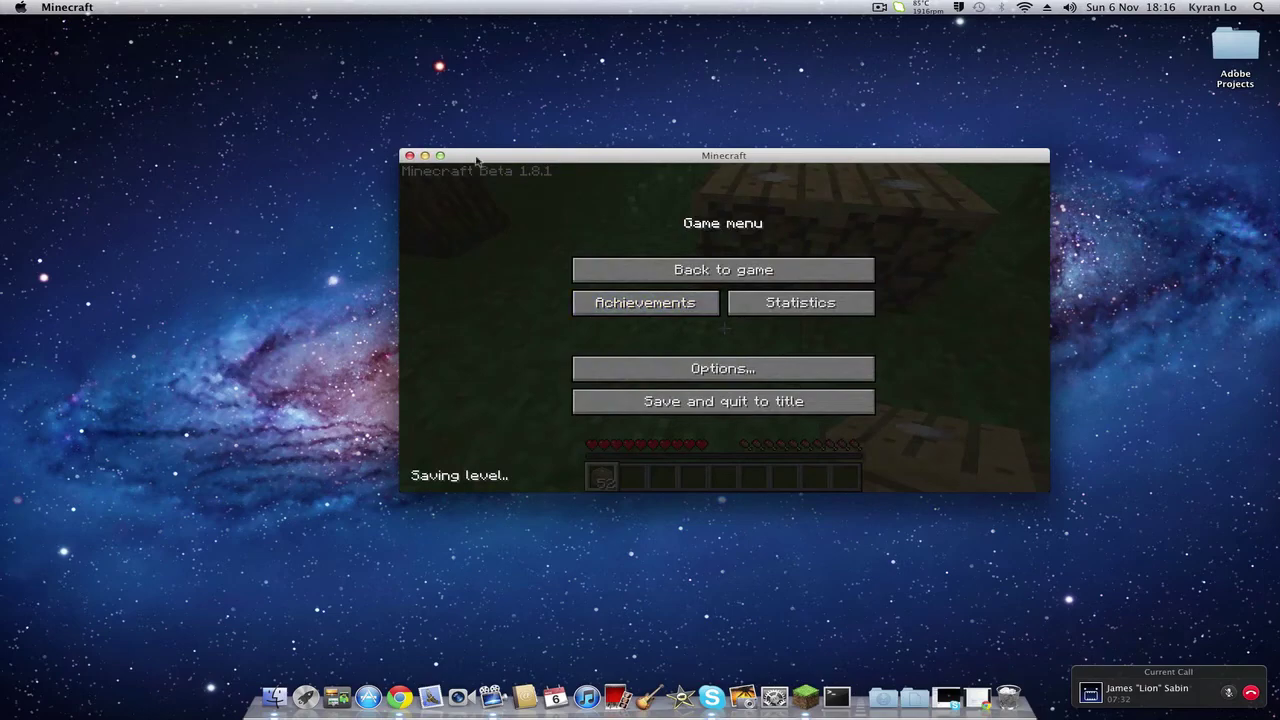